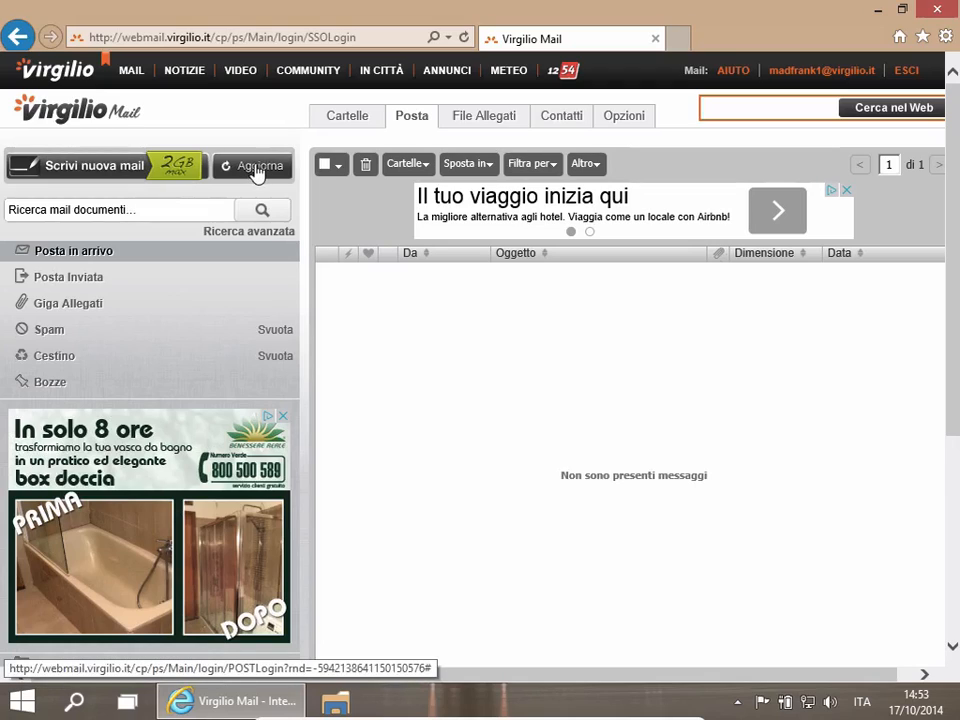
- Refresh the inbox and open the message titled Foto to read the shared folder's Sync key
left_click(254, 168)
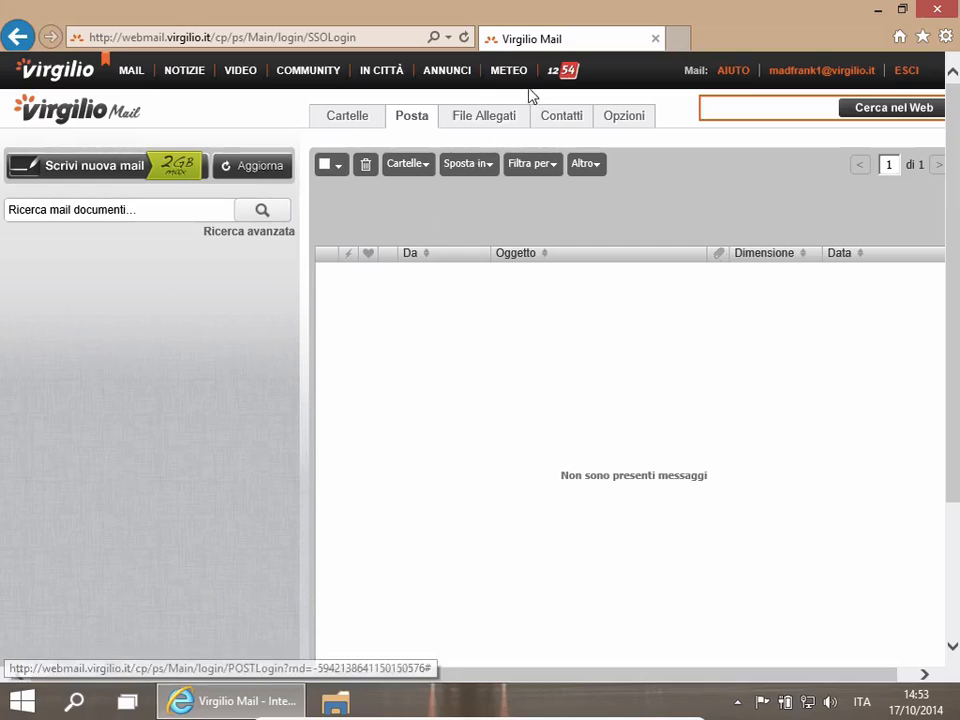
left_click(130, 74)
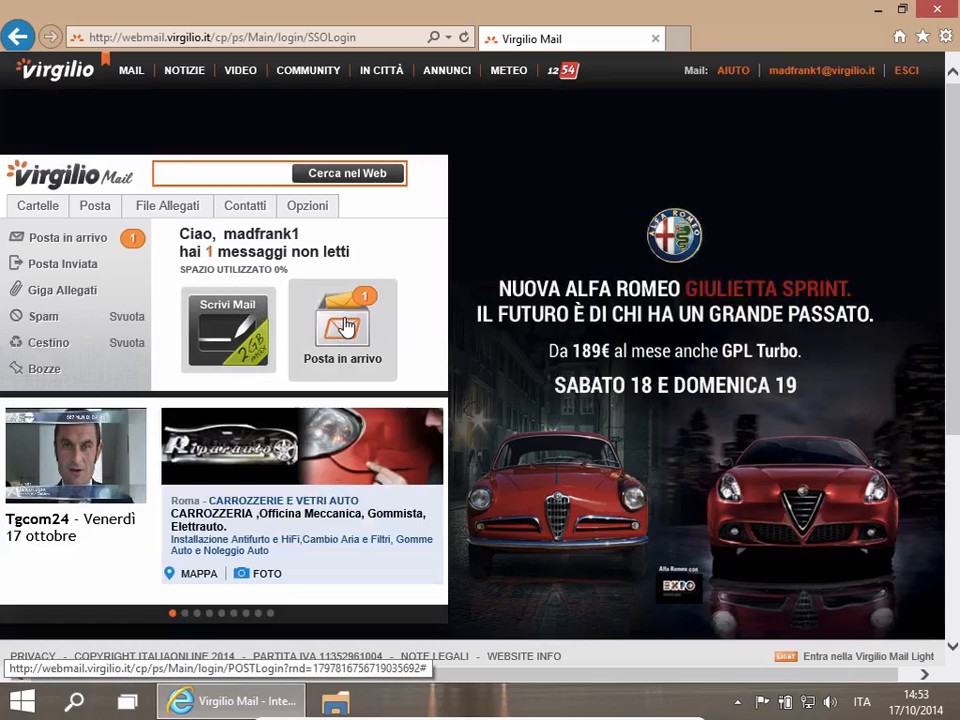
left_click(343, 326)
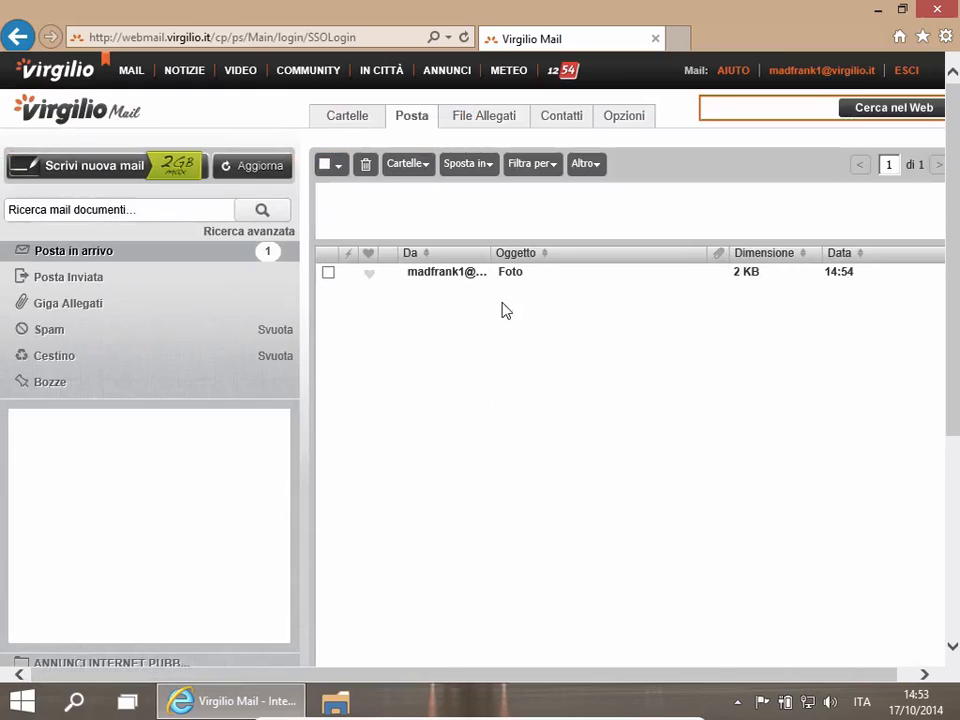
left_click(508, 273)
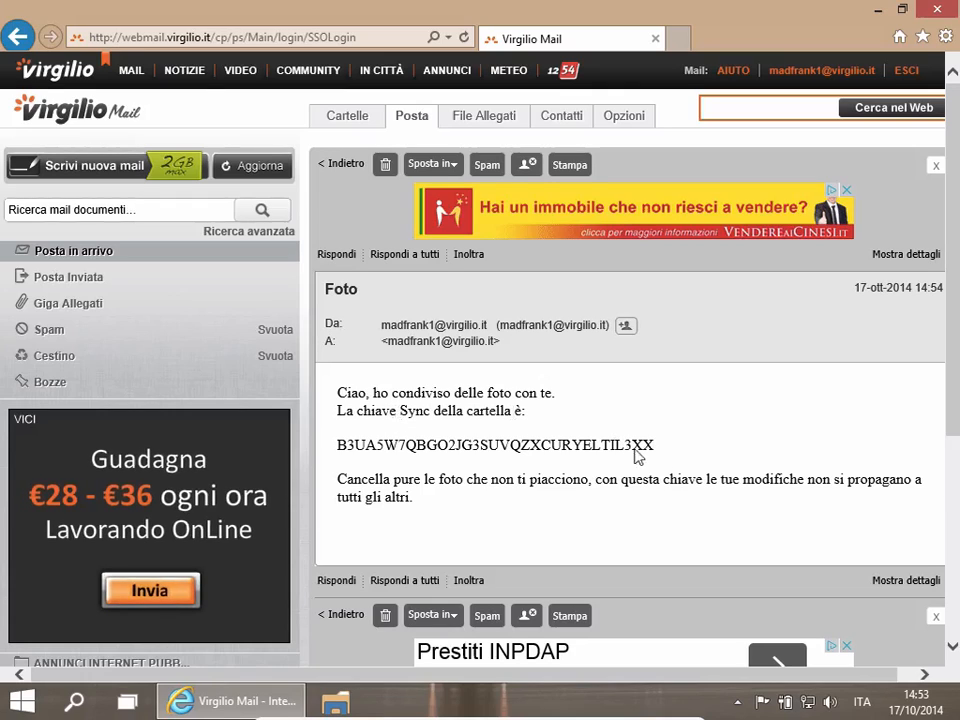
double_click(336, 450)
left_click(409, 505)
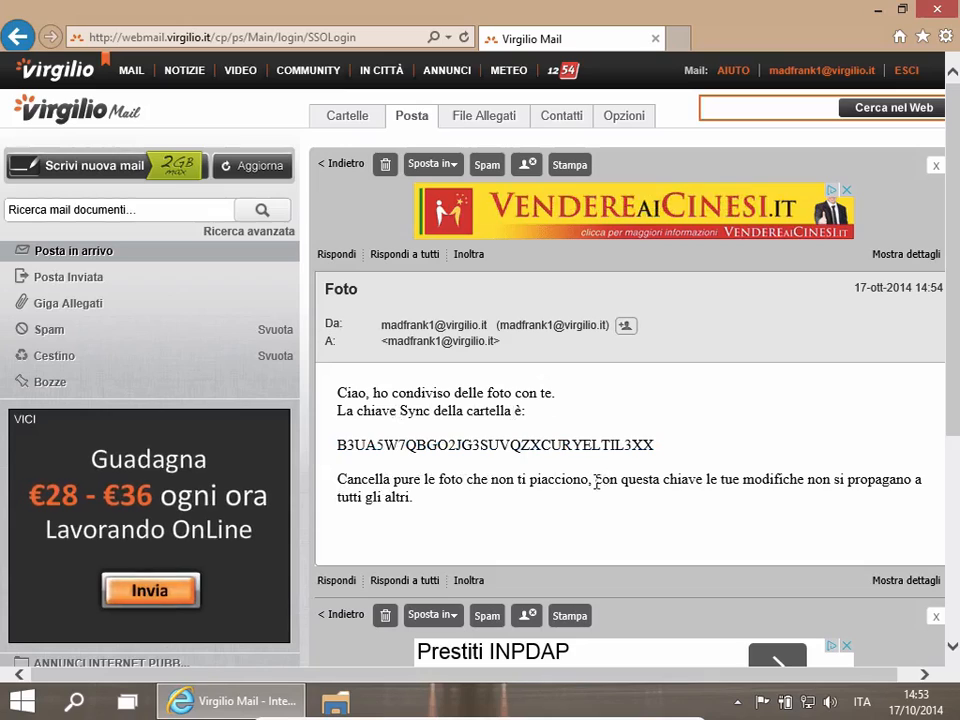
left_click_drag(597, 480, 842, 499)
left_click(606, 510)
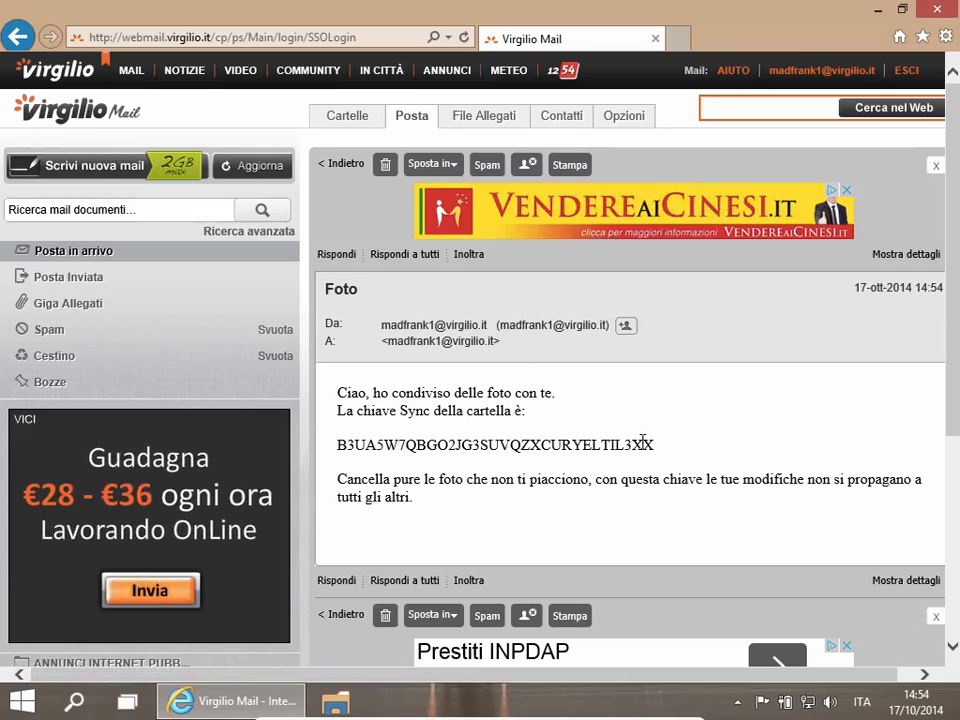
left_click(682, 38)
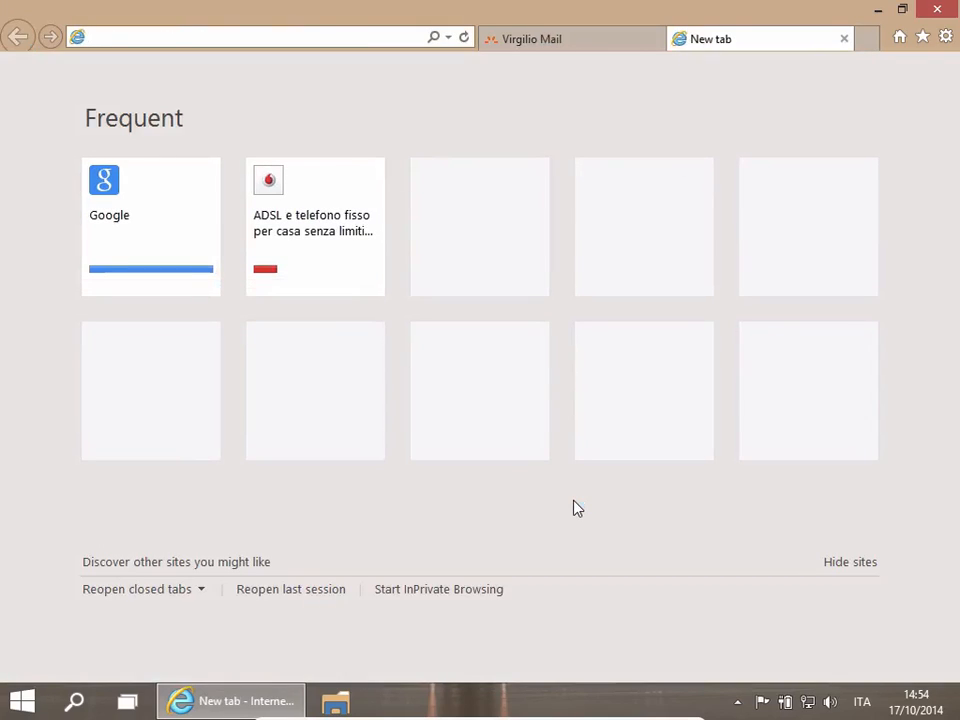
type("www.g")
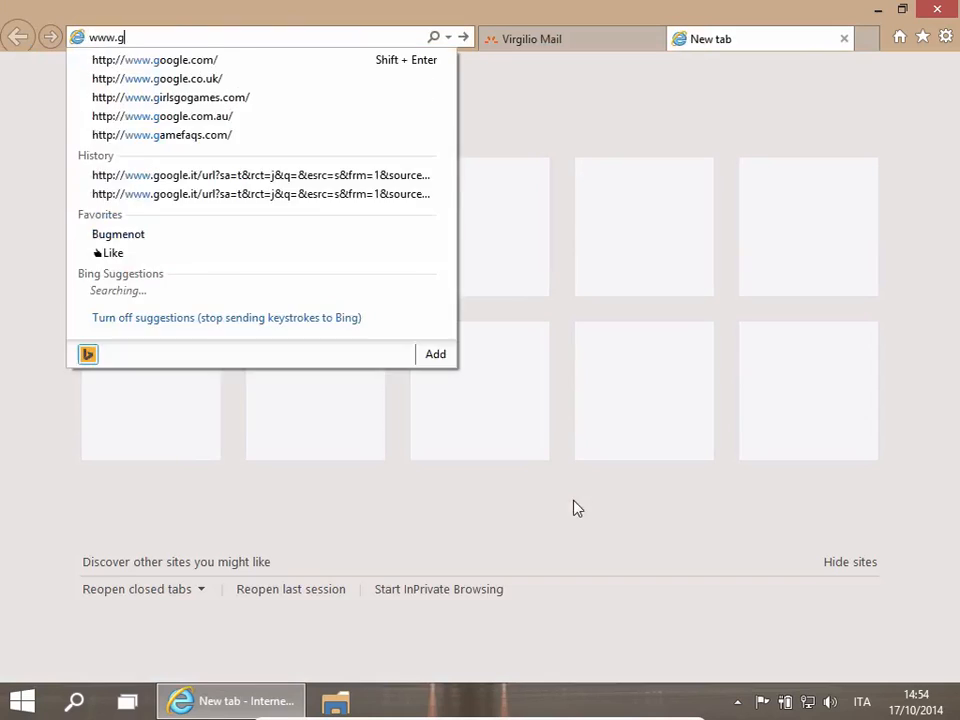
type("etsync.c")
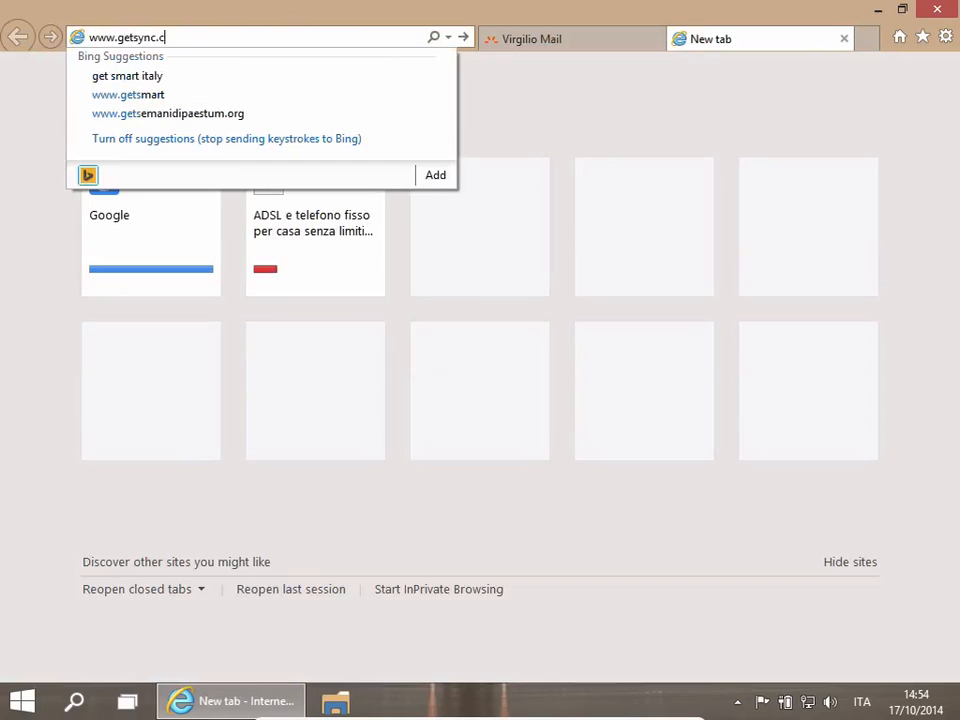
type("om")
key("Return")
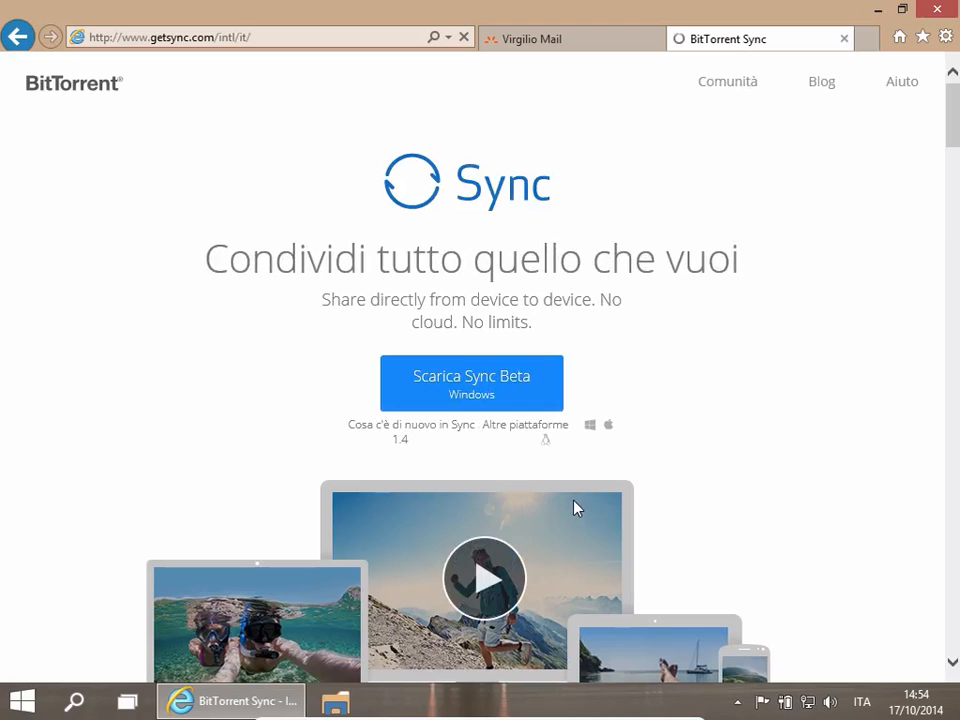
- Download Sync Beta for Windows and run the installer, allowing it to make changes to the computer
left_click(493, 385)
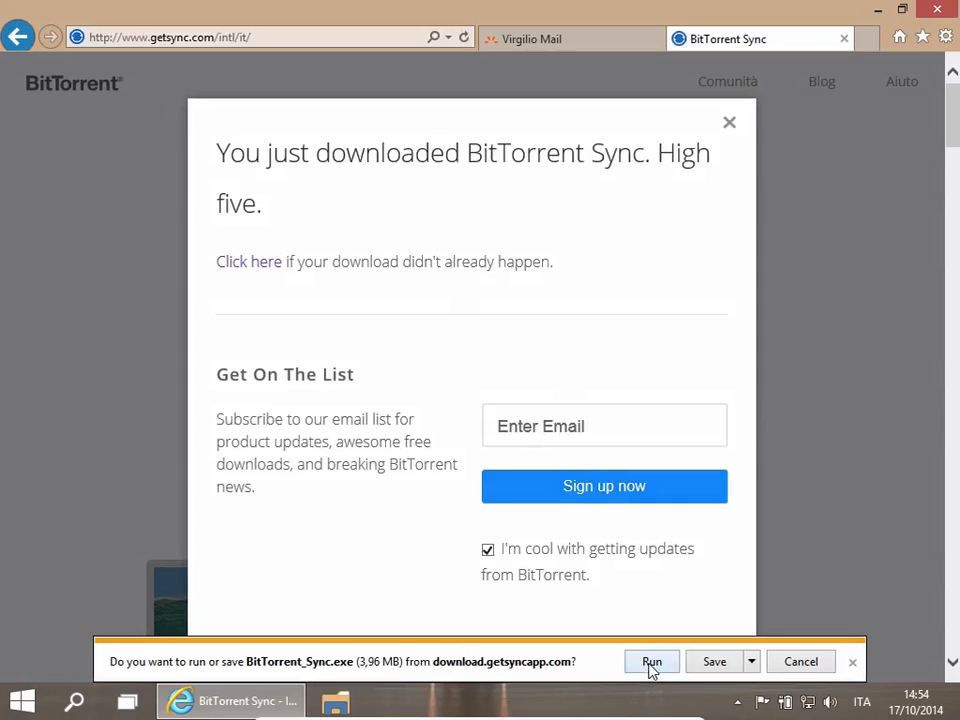
left_click(651, 664)
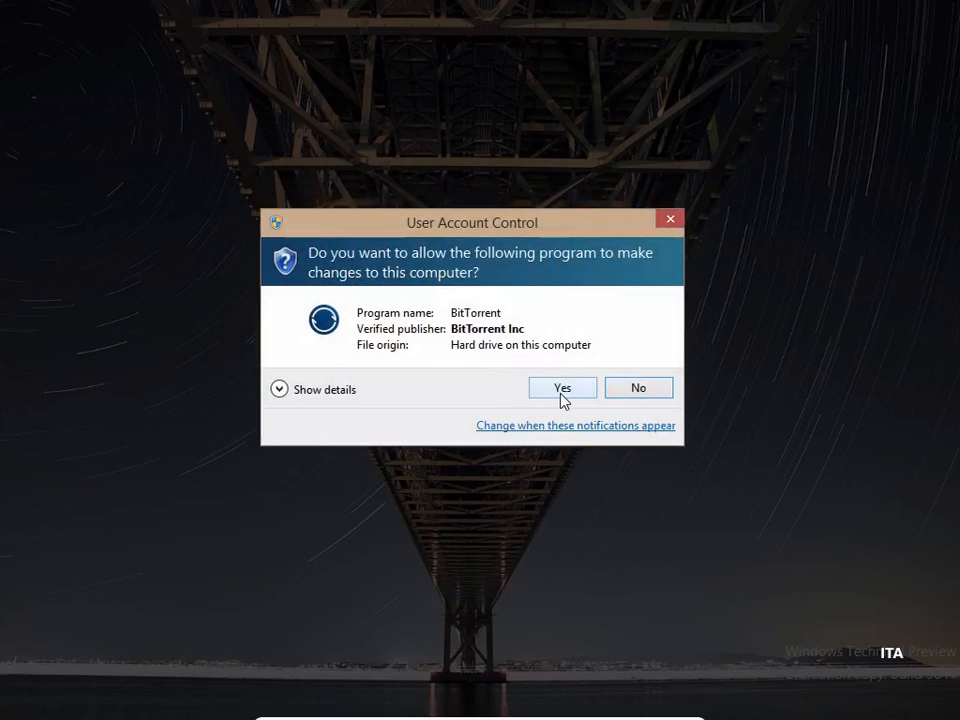
left_click(563, 390)
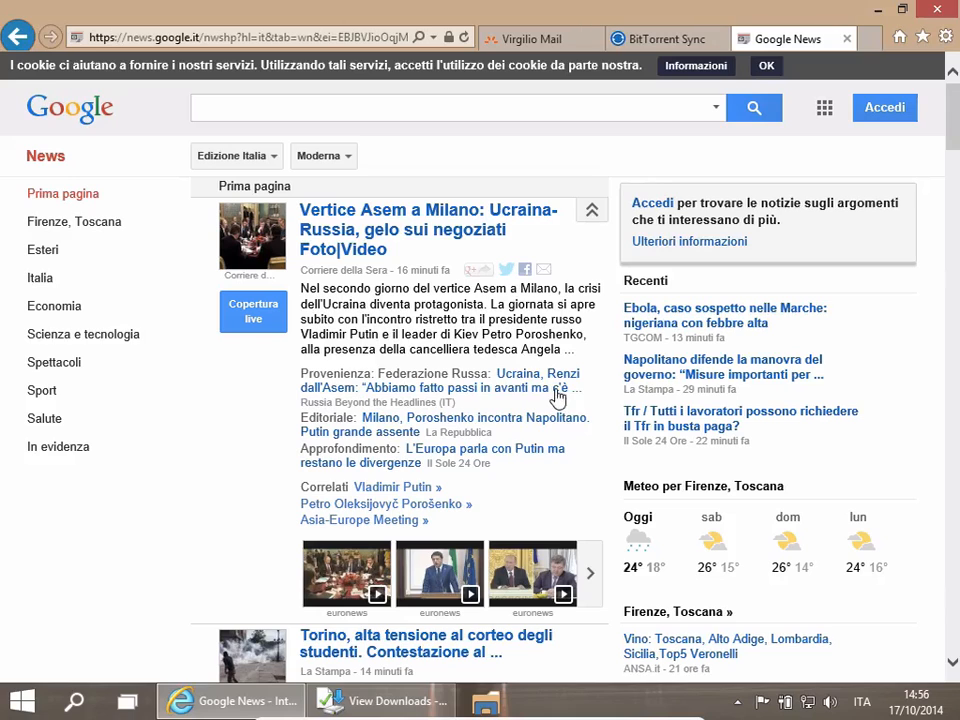
- Close the Google News tab and install BitTorrent Sync in the default folder without a desktop icon
middle_click(772, 40)
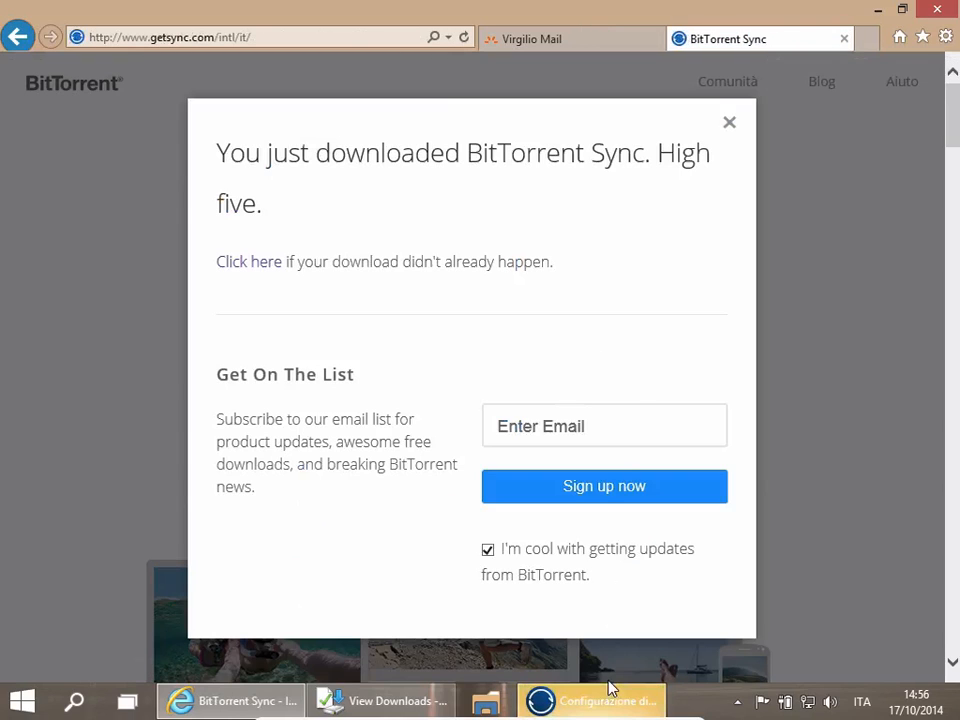
left_click(608, 681)
left_click(592, 700)
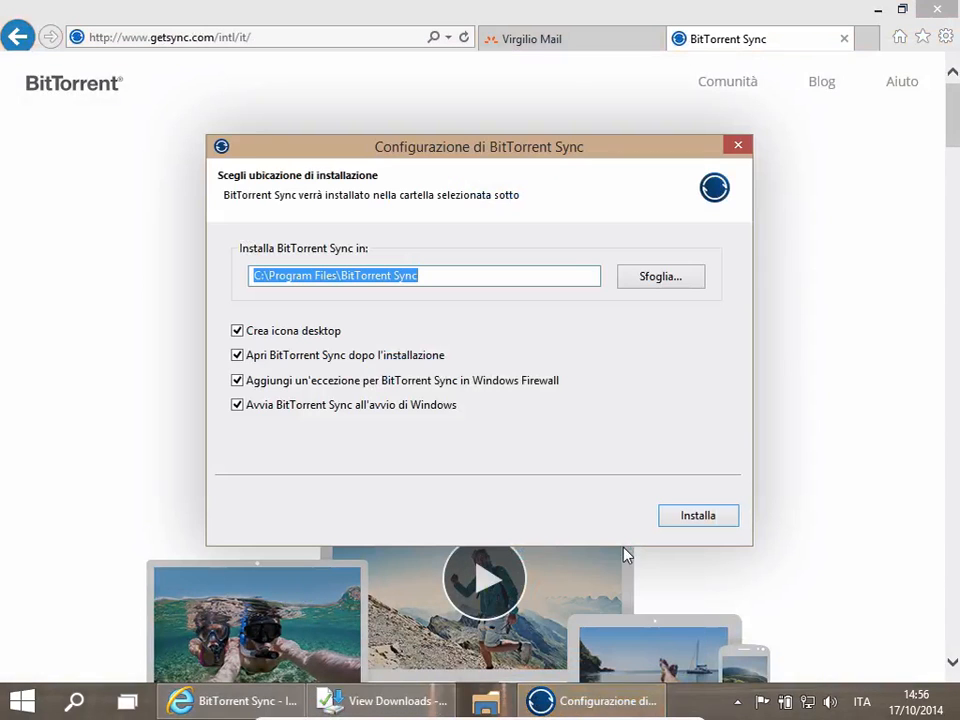
left_click(238, 332)
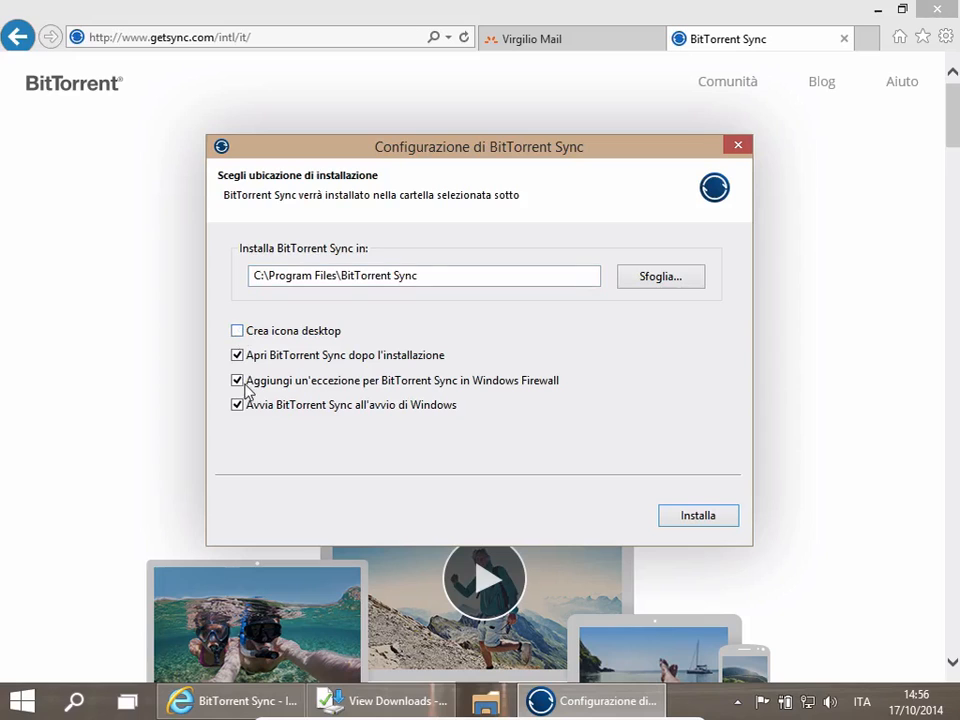
left_click(694, 516)
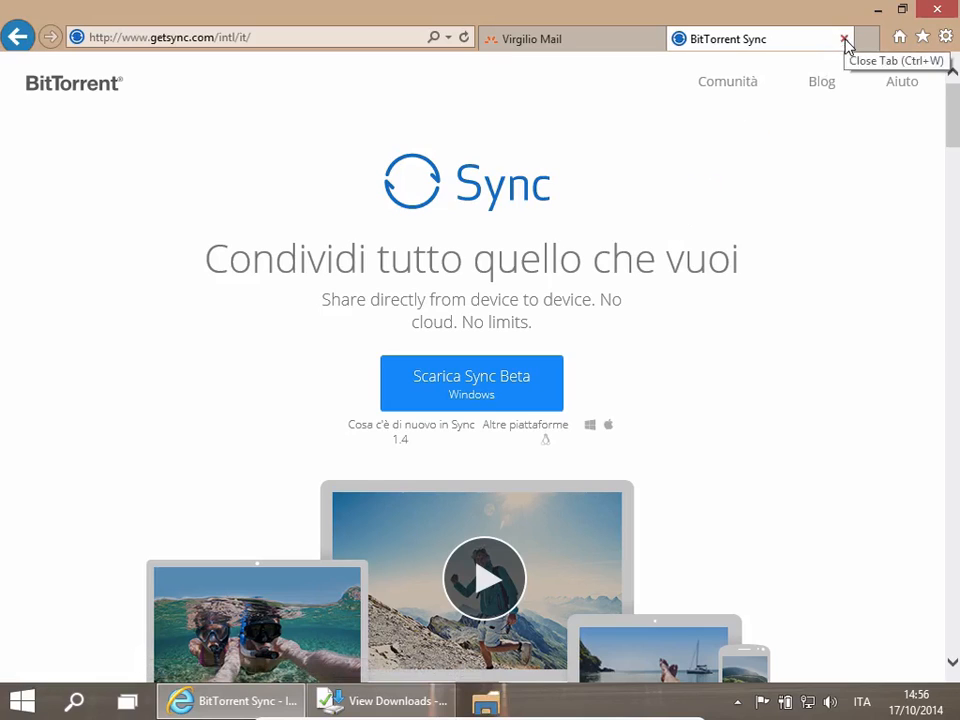
- Close the getsync.com tab and the downloads window, and minimize the browser
left_click(844, 41)
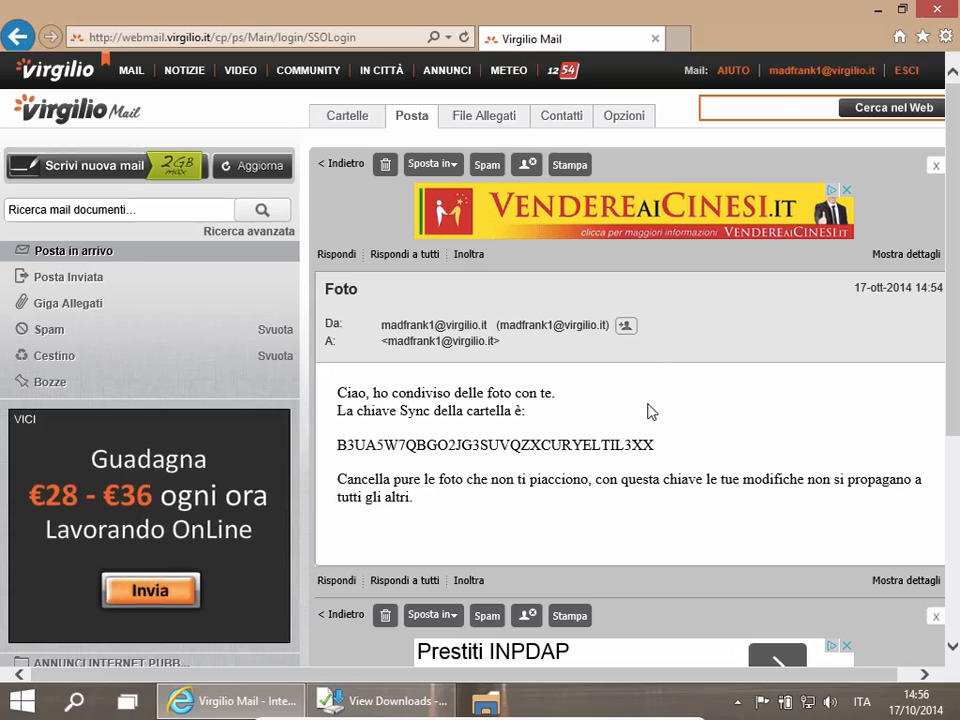
left_click(398, 697)
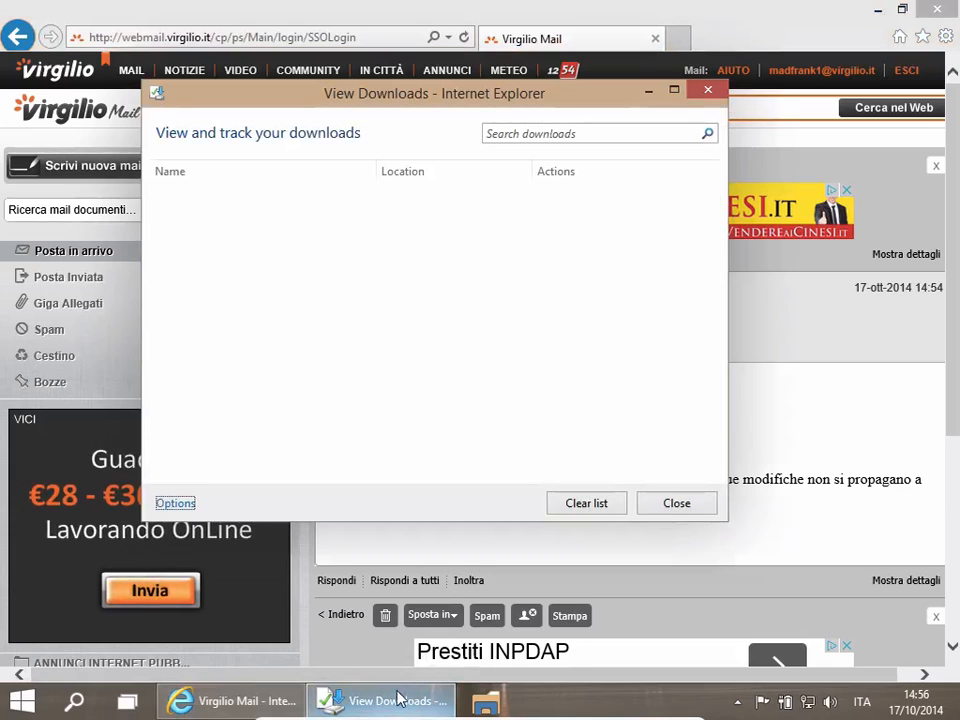
left_click(671, 508)
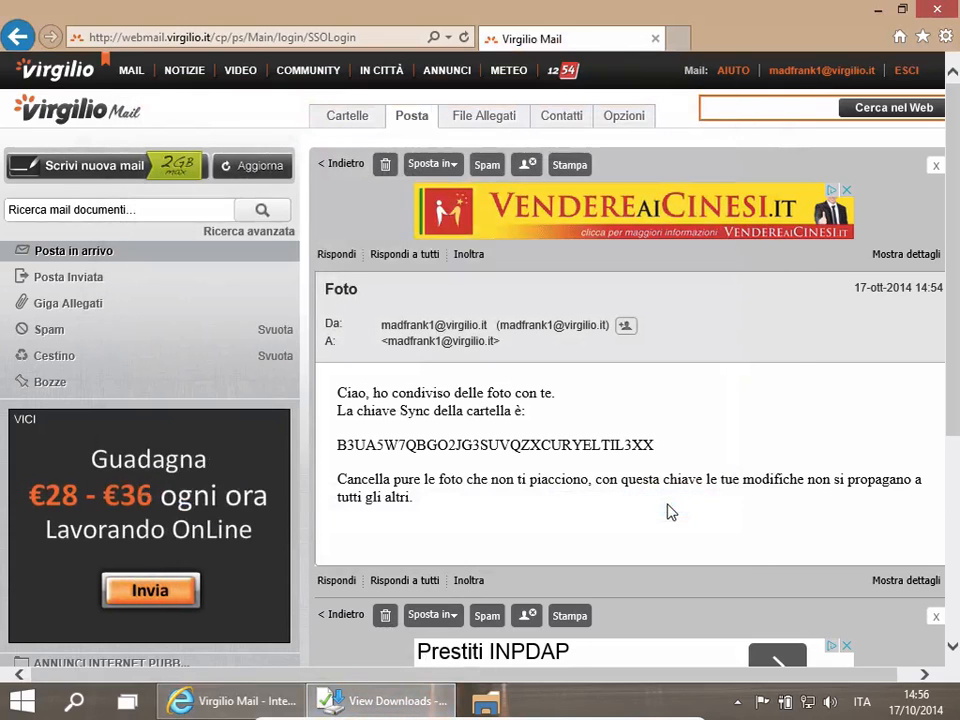
left_click(878, 10)
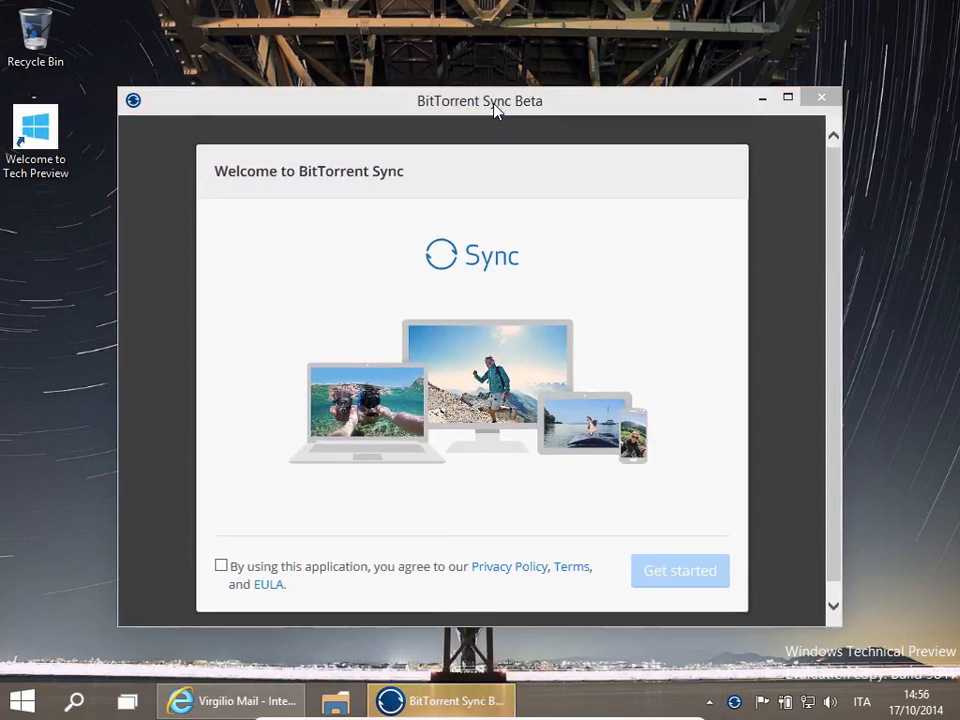
- Accept the privacy policy, terms and EULA and get started in BitTorrent Sync
left_click(221, 566)
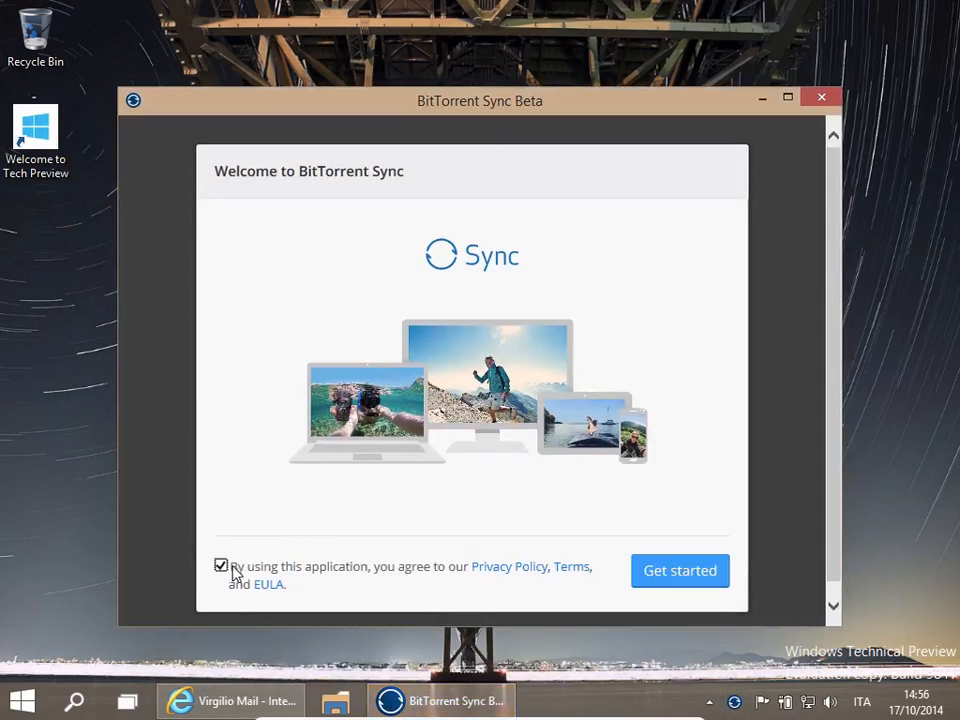
left_click(711, 574)
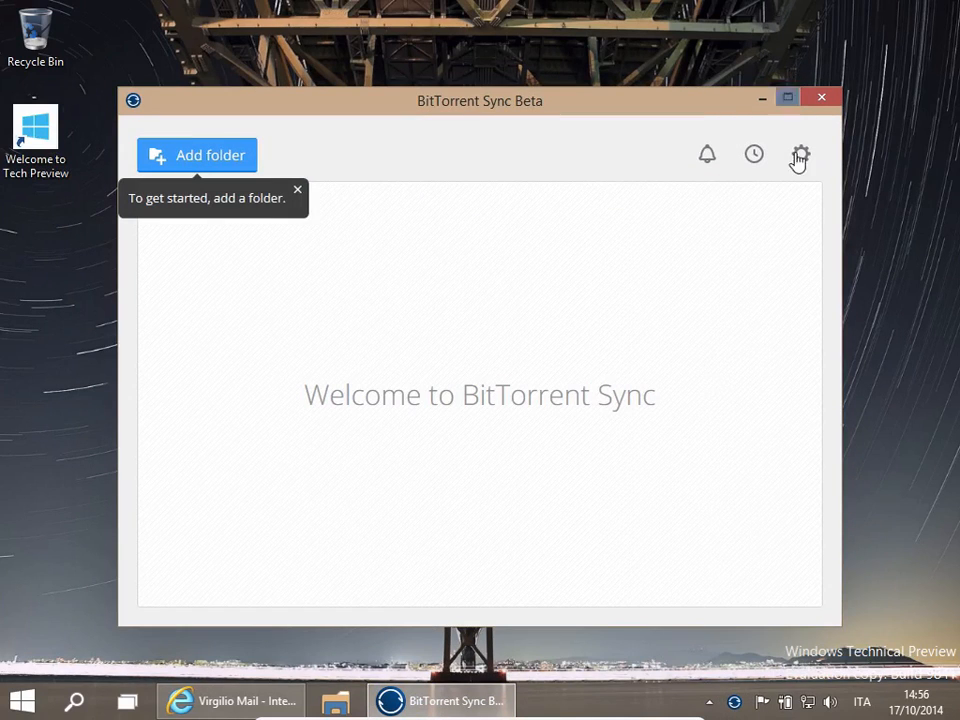
- Set the Sync interface language to Italiano in Preferences and close the dialog
left_click(800, 160)
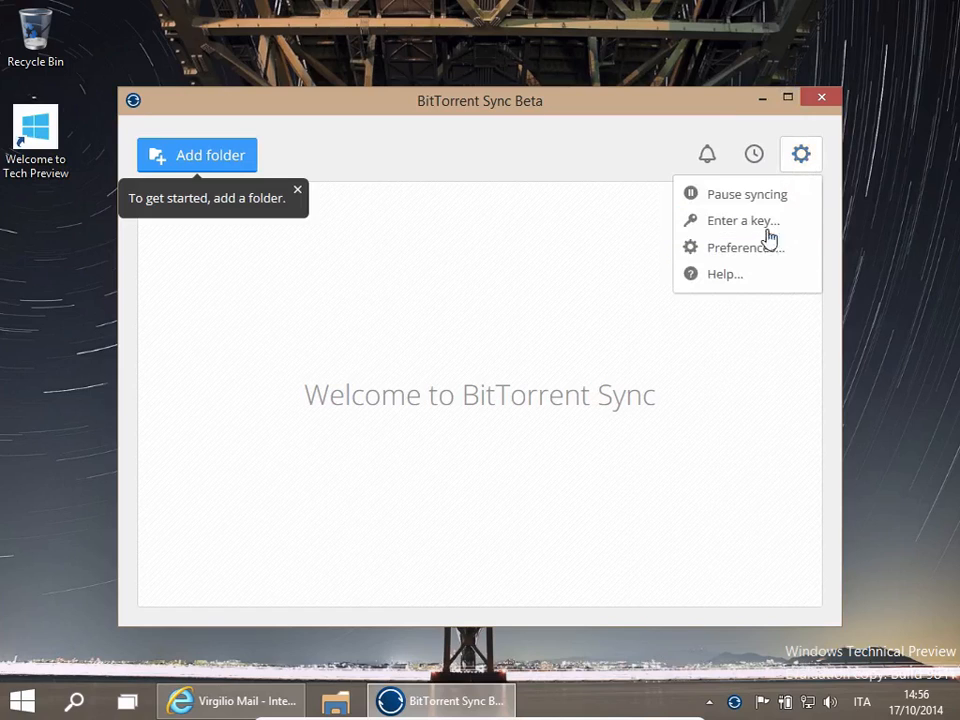
left_click(750, 264)
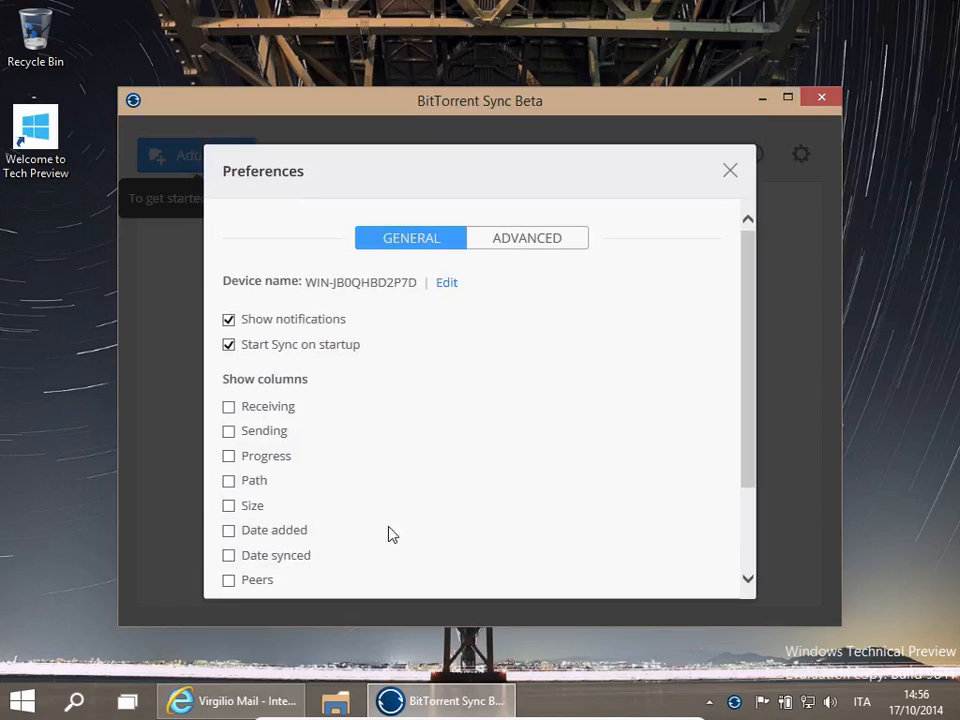
scroll(600, 480, "down", 2)
left_click(330, 506)
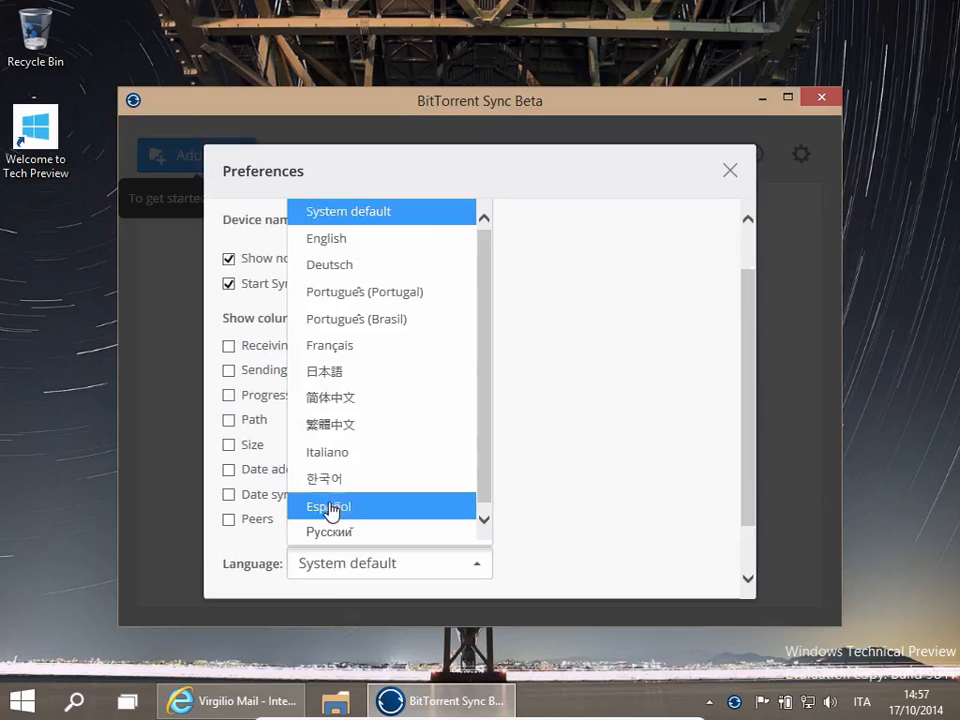
left_click(334, 457)
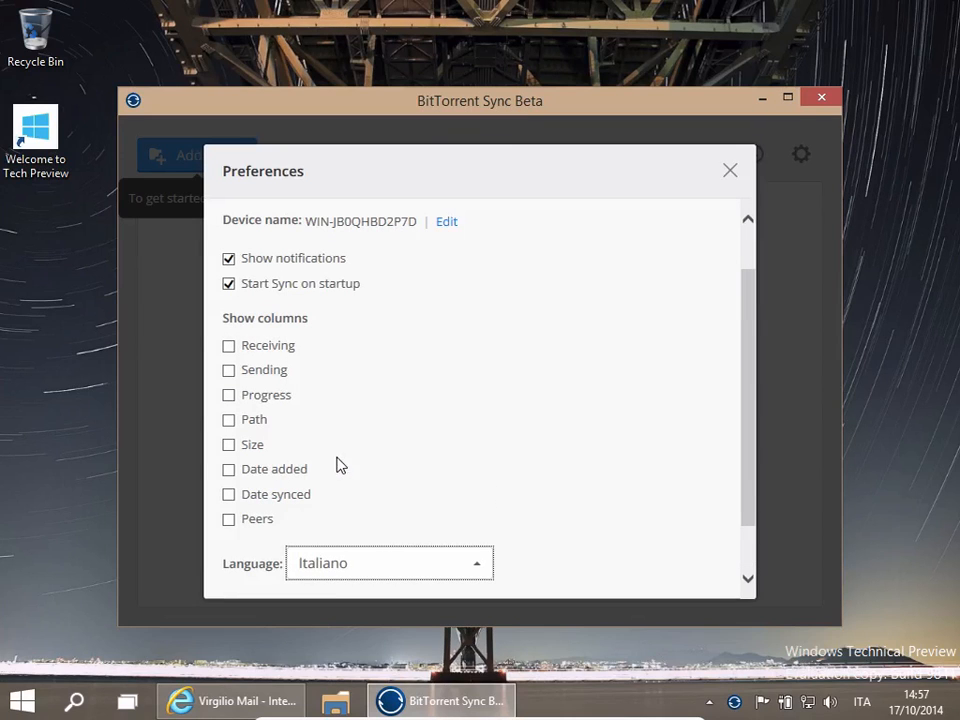
left_click(731, 173)
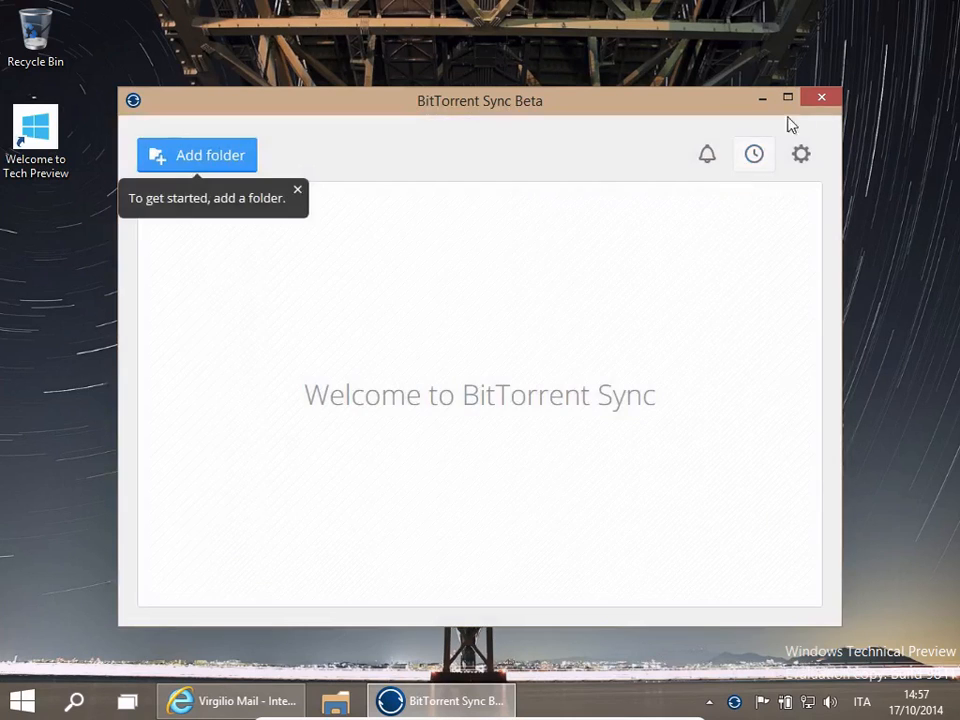
- Close Sync to the notification area, reopen it from the tray, and dismiss the add-folder tip
left_click(822, 100)
left_click(735, 705)
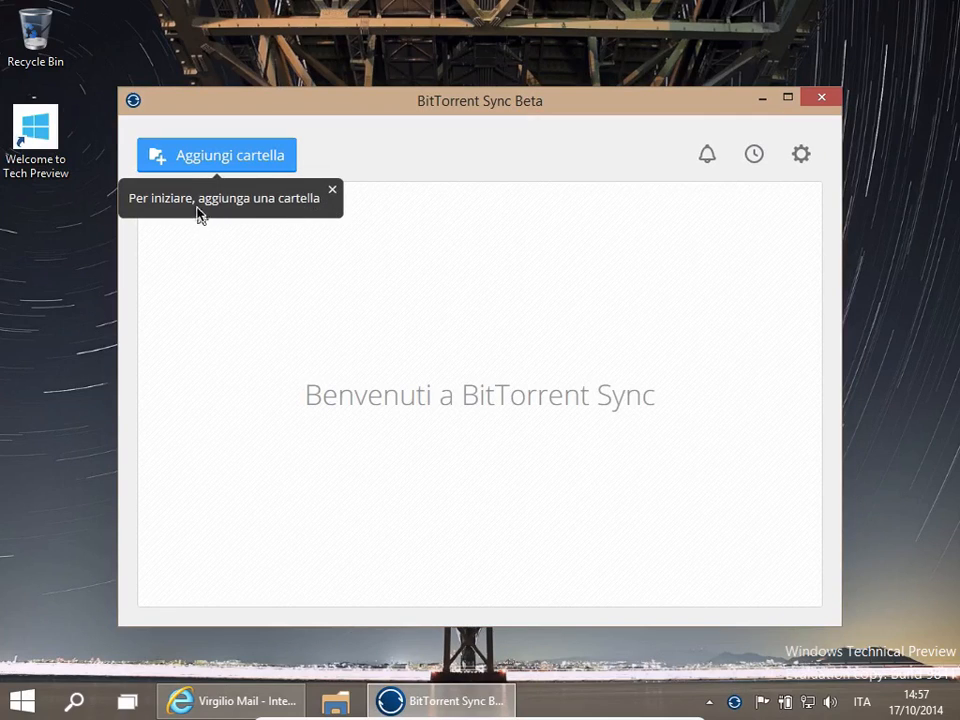
left_click(334, 193)
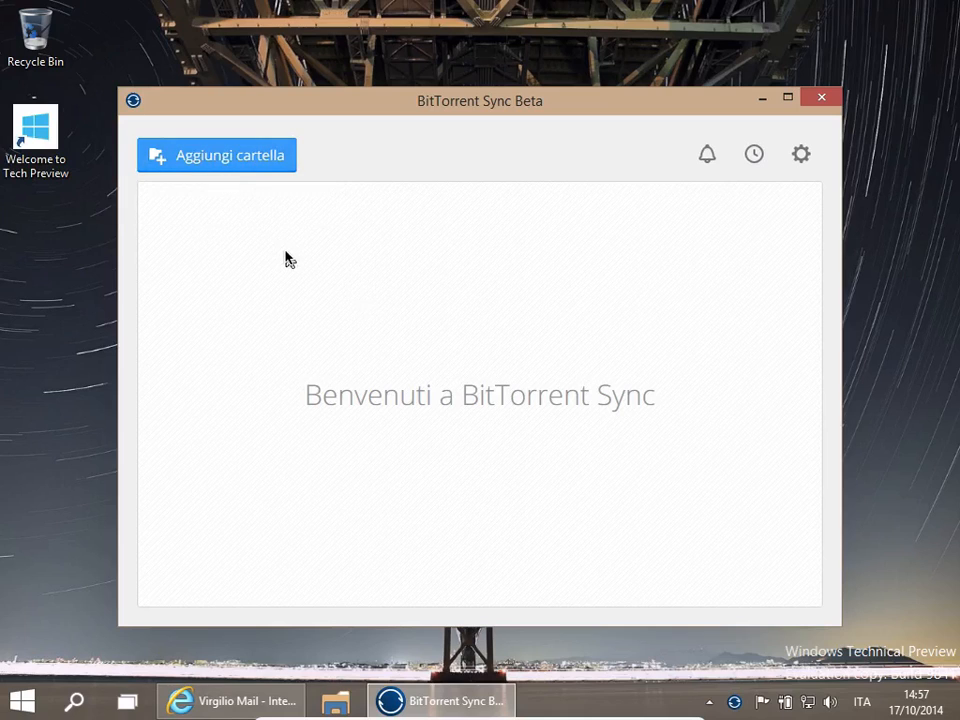
- Copy the folder's Sync key from the Foto email and minimize the browser
left_click(196, 700)
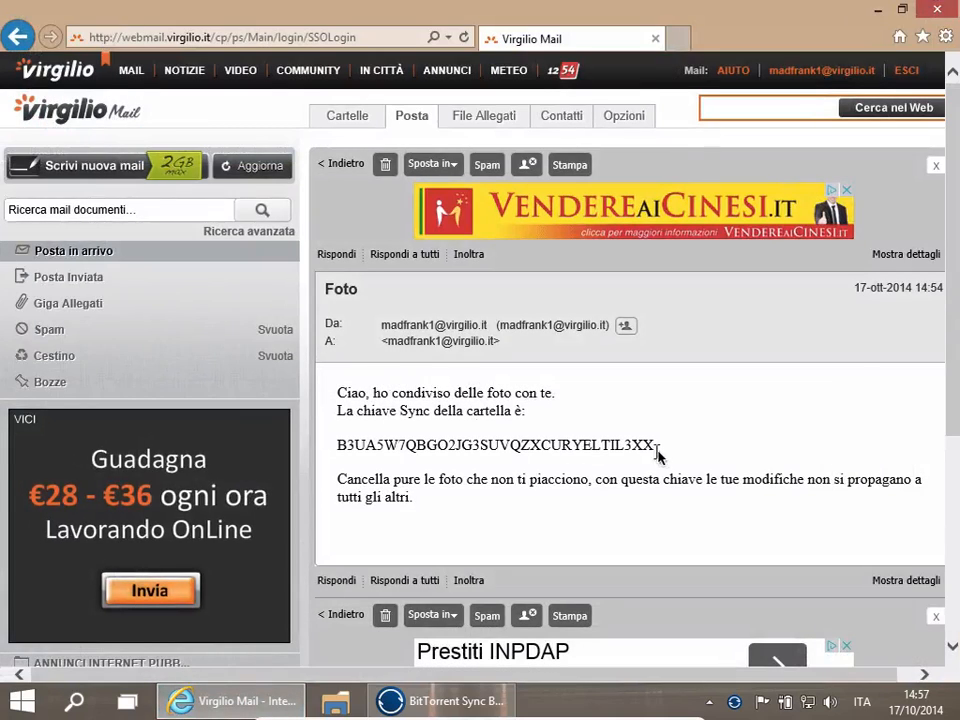
left_click_drag(667, 455, 338, 456)
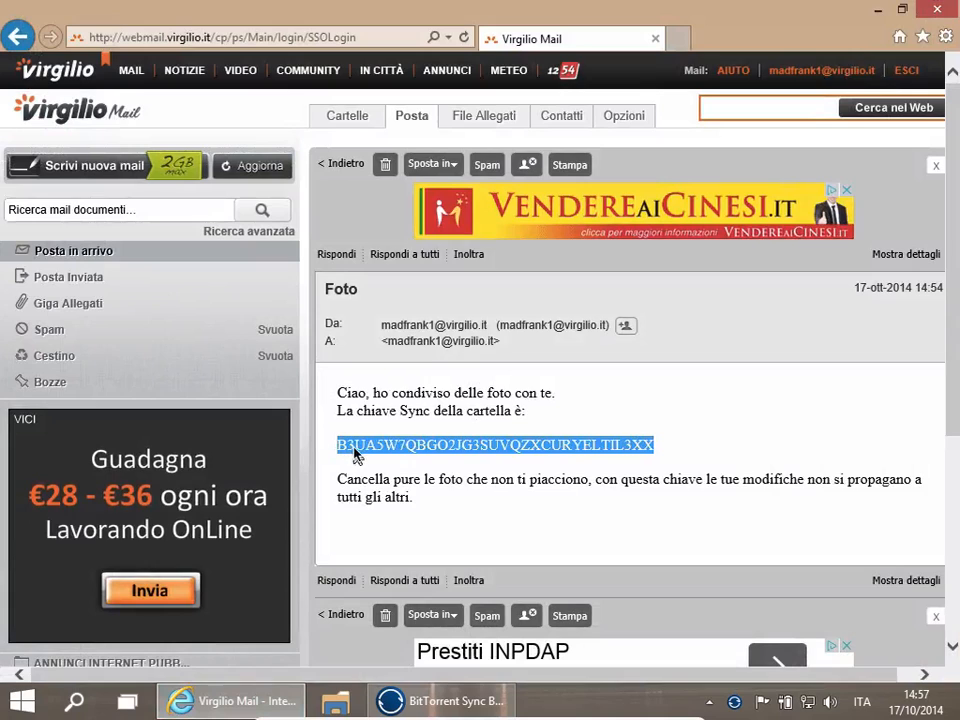
right_click(355, 455)
left_click(396, 240)
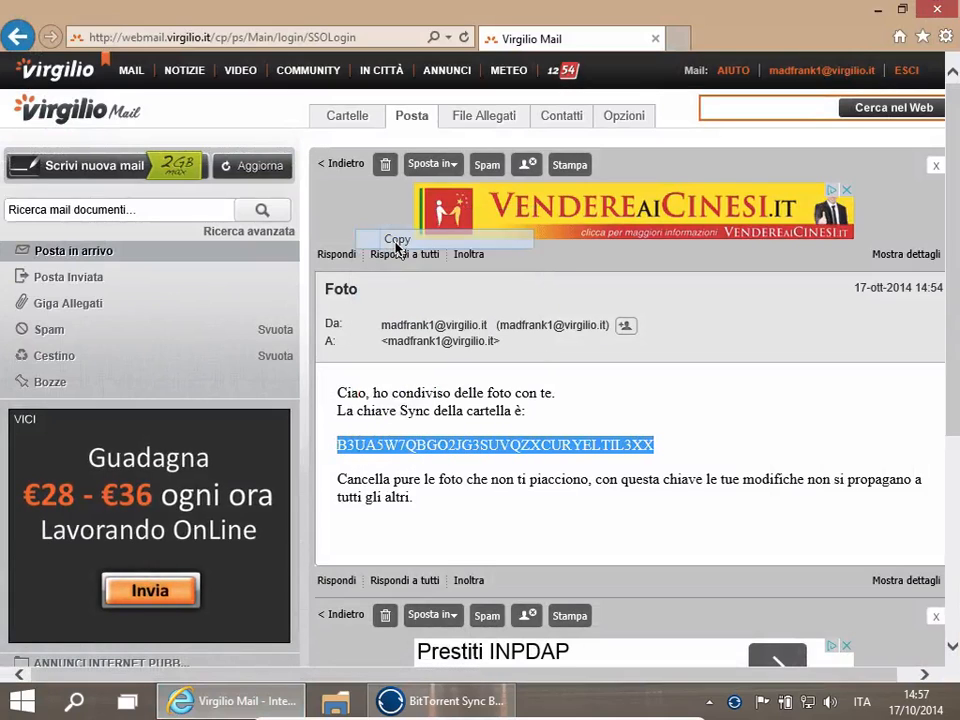
left_click(877, 9)
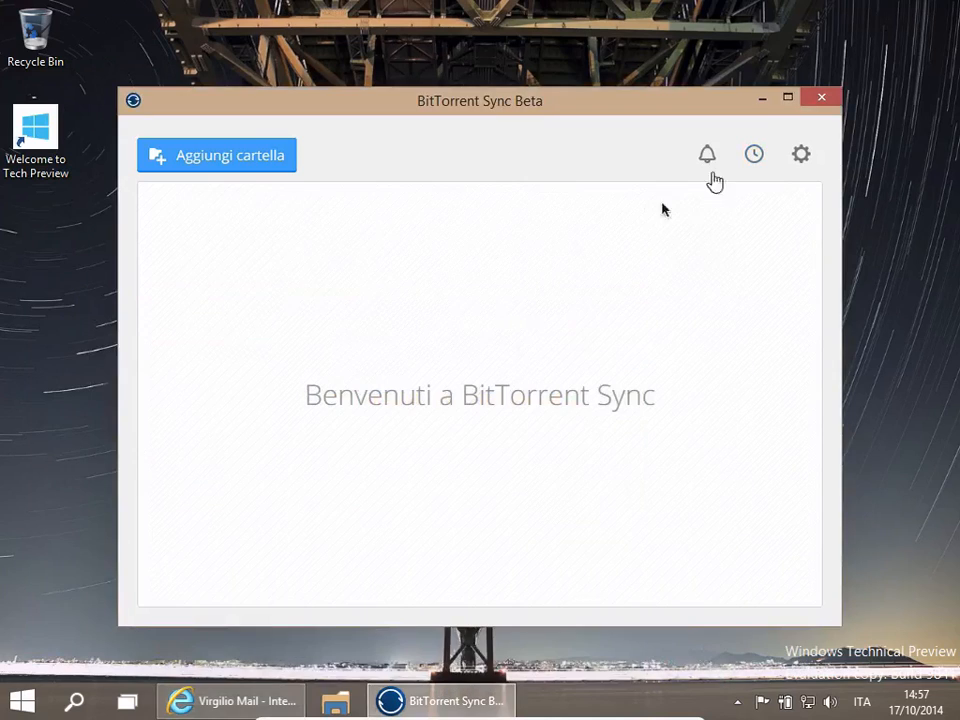
- Paste the copied Sync key into the enter-a-key dialog and continue
left_click(801, 157)
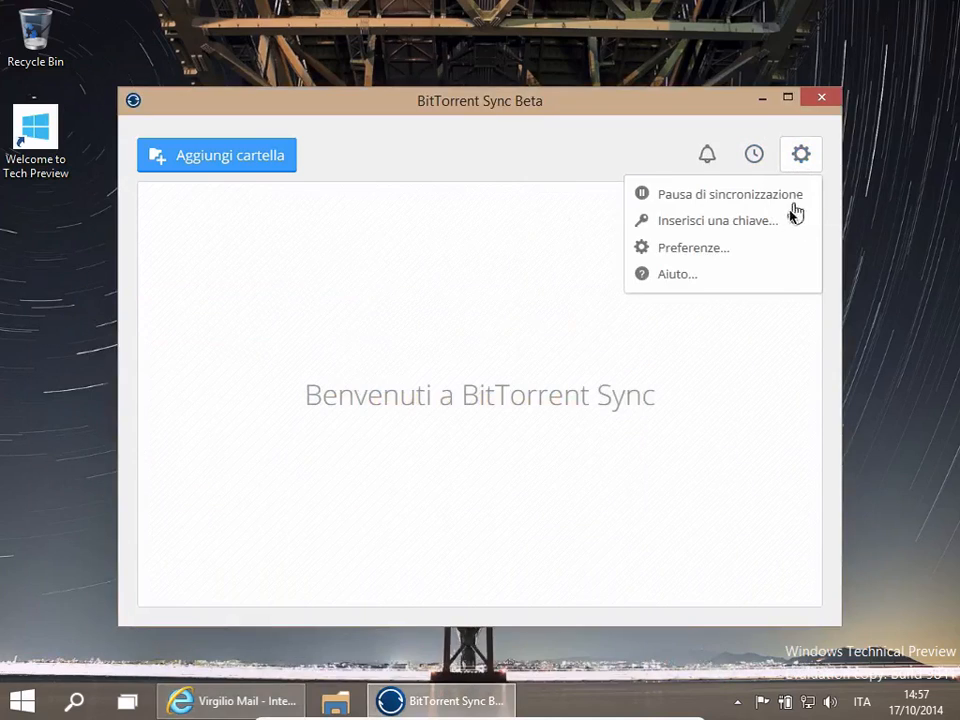
left_click(775, 230)
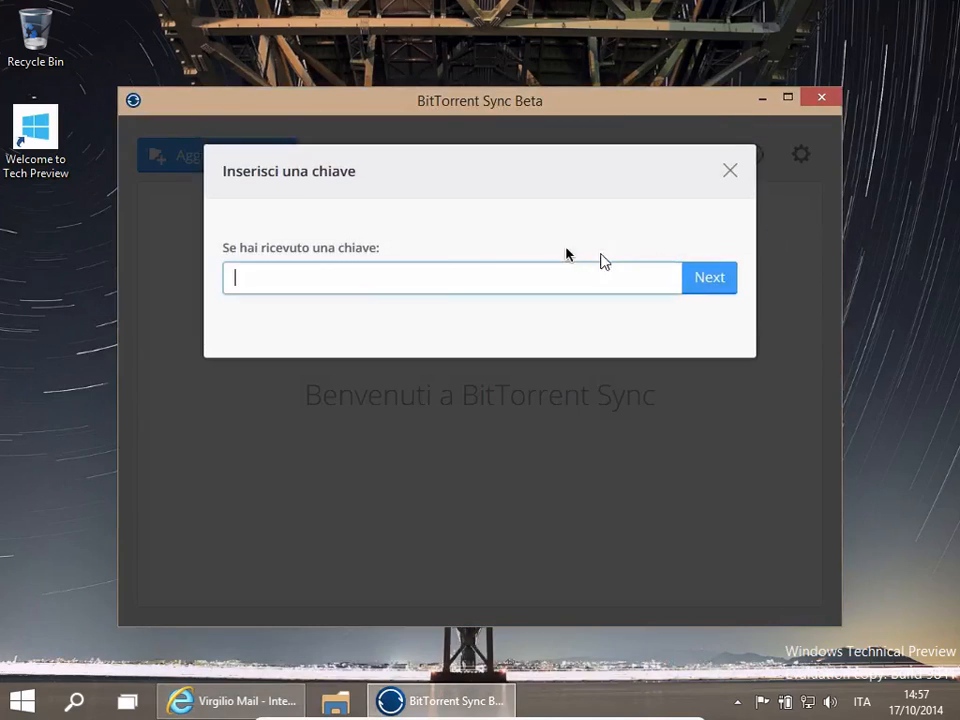
right_click(376, 288)
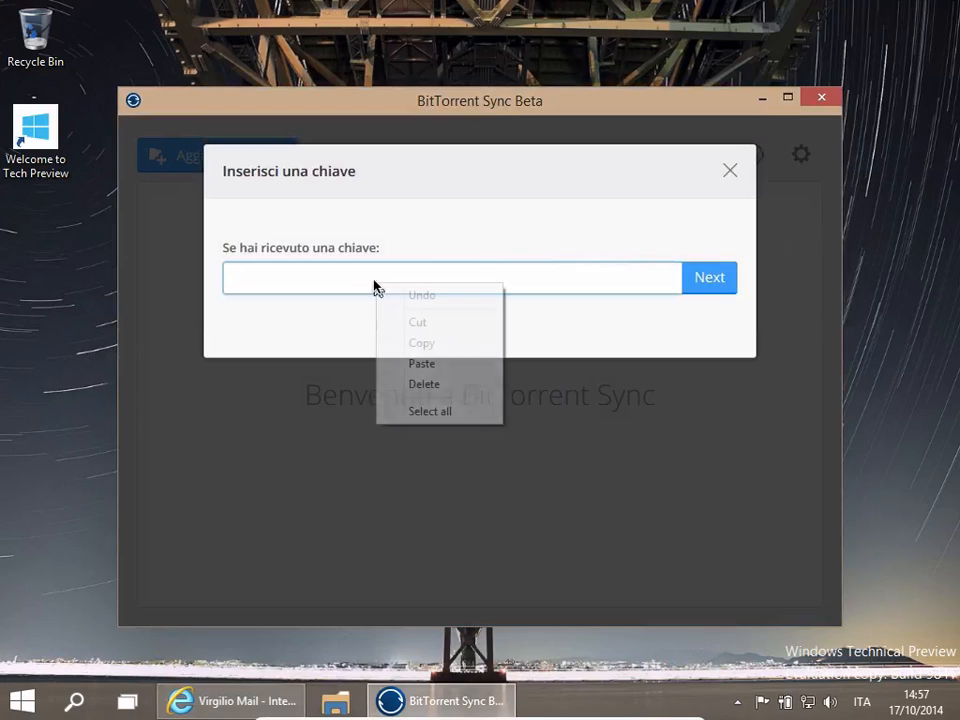
left_click(421, 364)
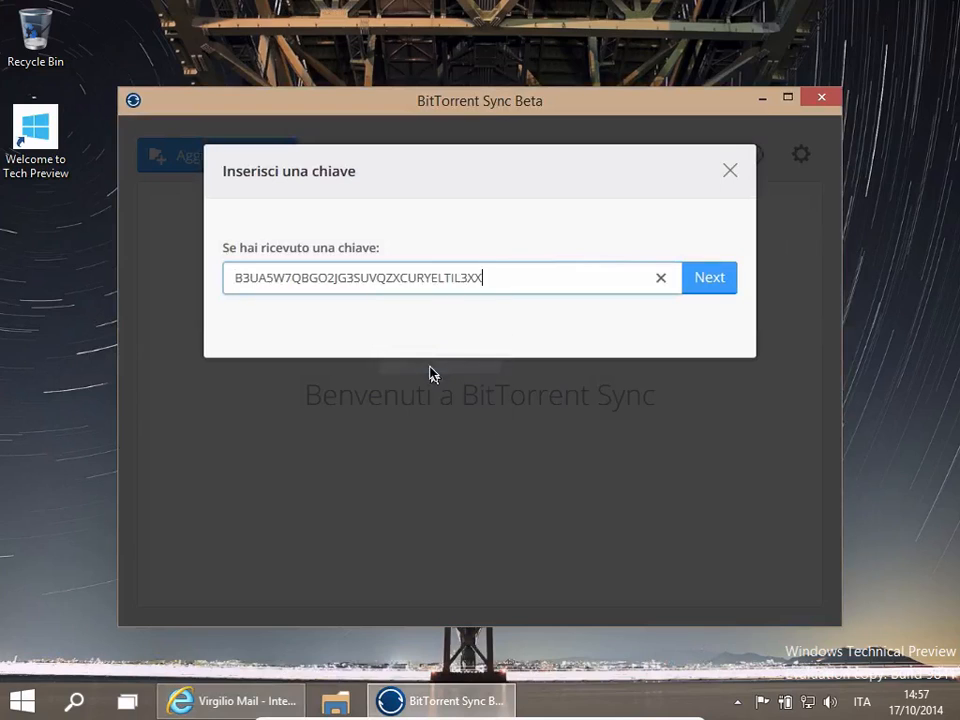
left_click(697, 286)
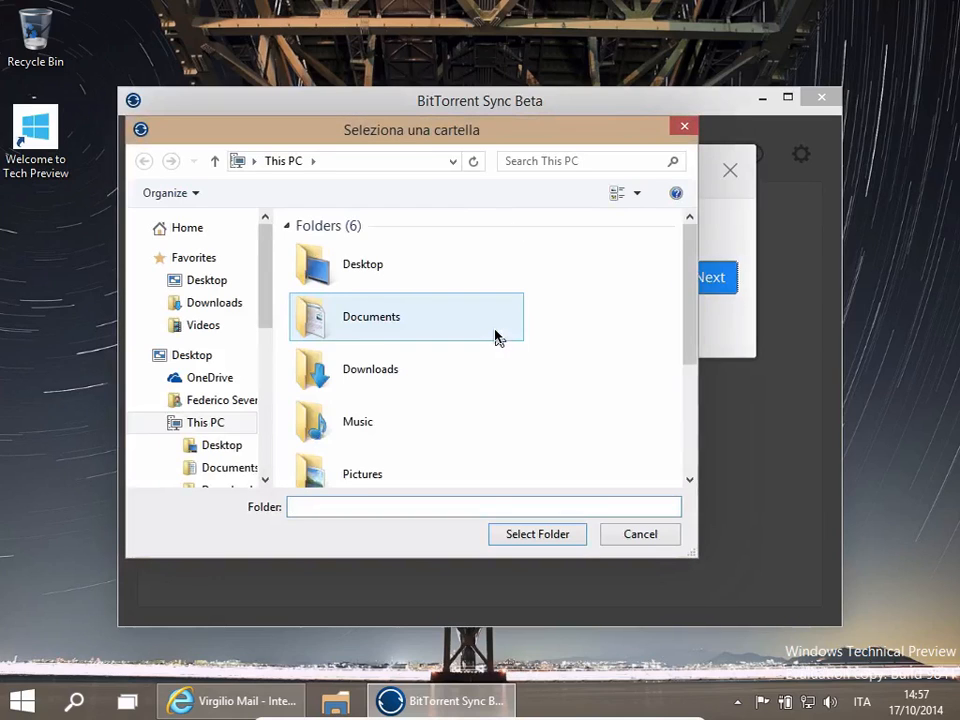
- Create a new folder named ciao on the Desktop and choose it as the destination for the shared folder
double_click(366, 272)
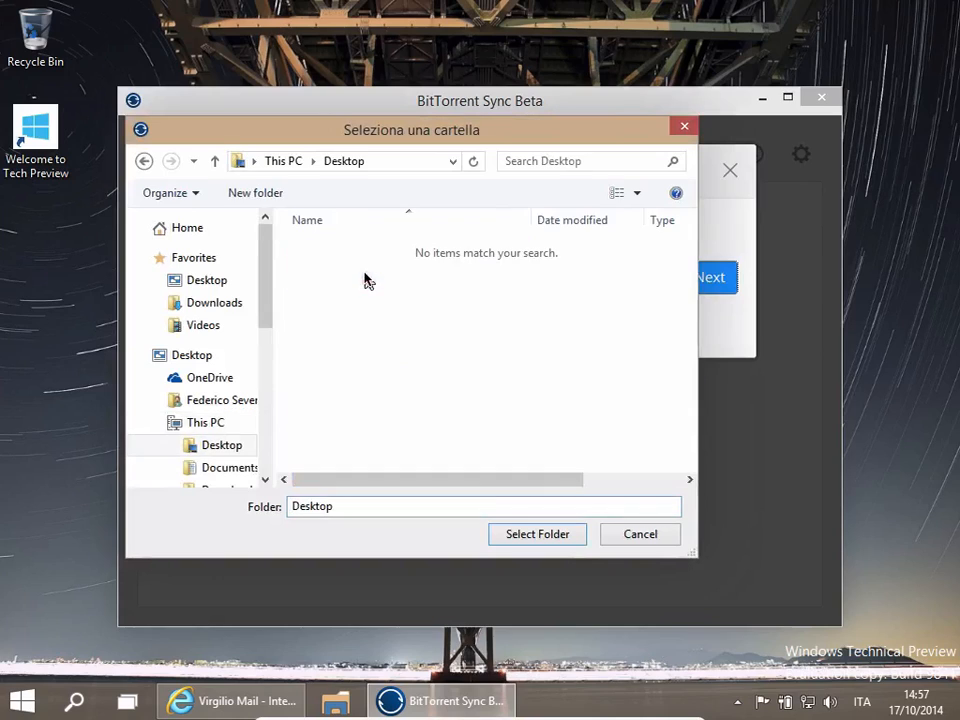
left_click(278, 200)
type("ciao")
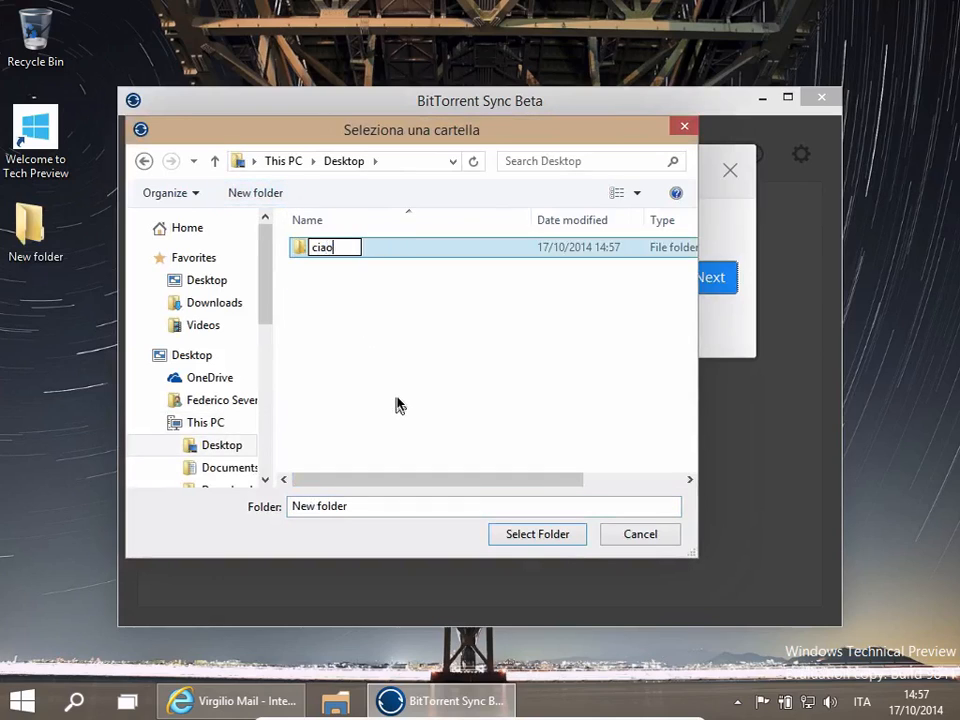
key("Return")
double_click(316, 247)
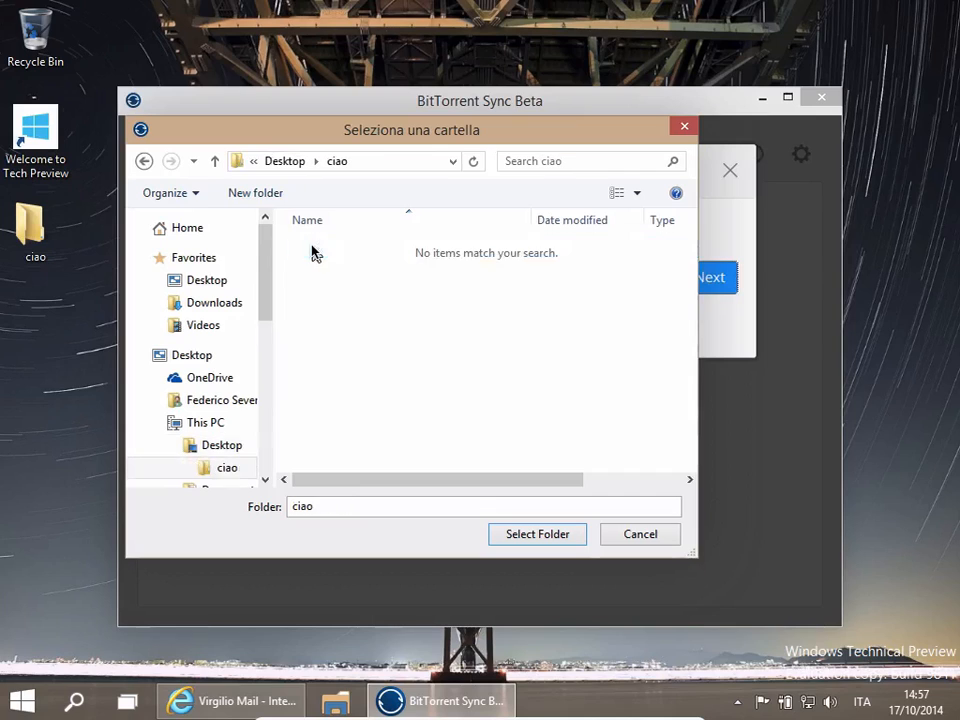
left_click(517, 538)
left_click(700, 284)
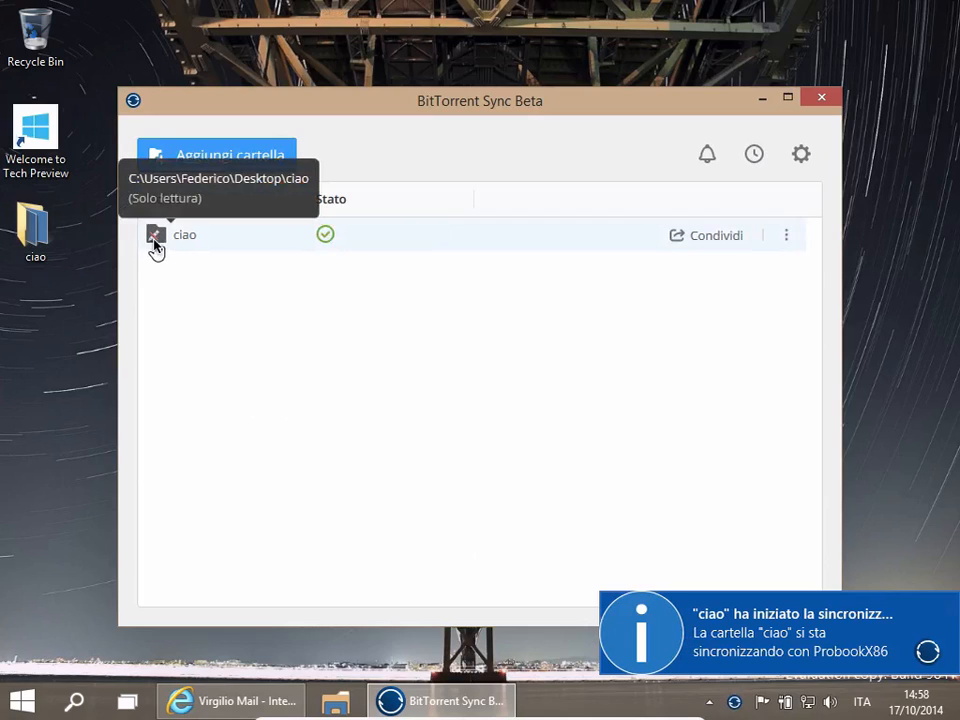
- Open the ciao folder from the desktop to view its synced files
double_click(46, 235)
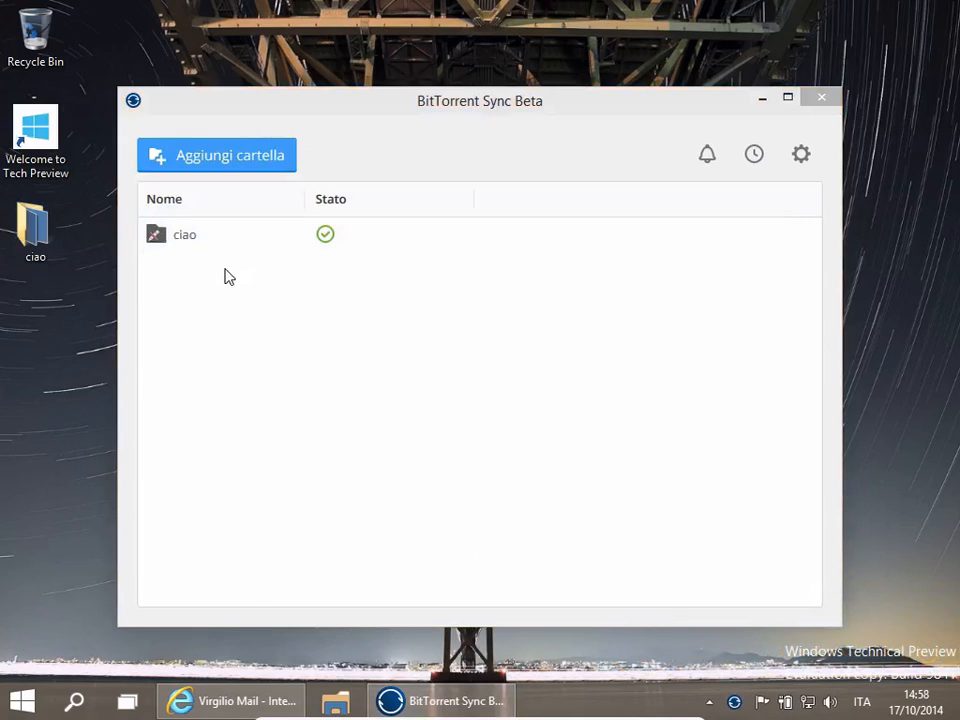
double_click(42, 238)
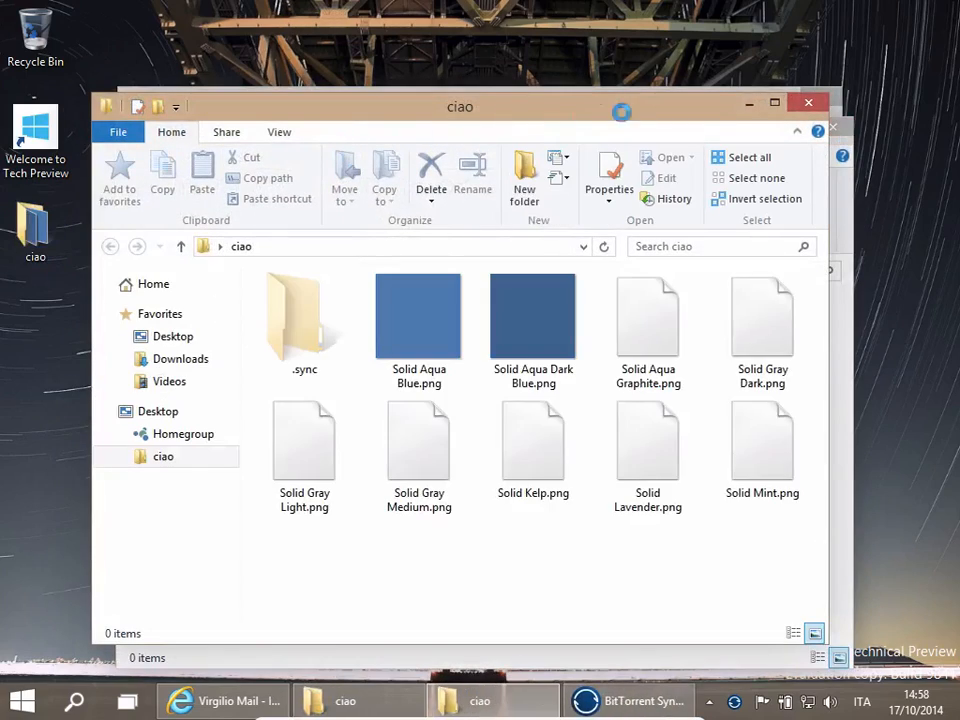
left_click(808, 103)
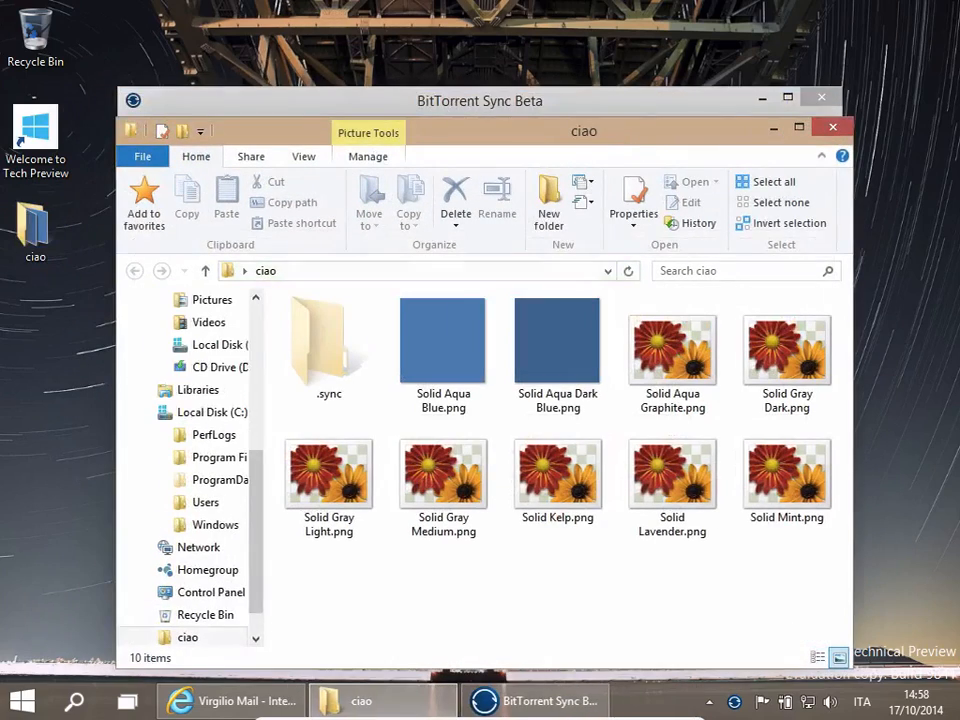
left_click_drag(632, 147, 727, 106)
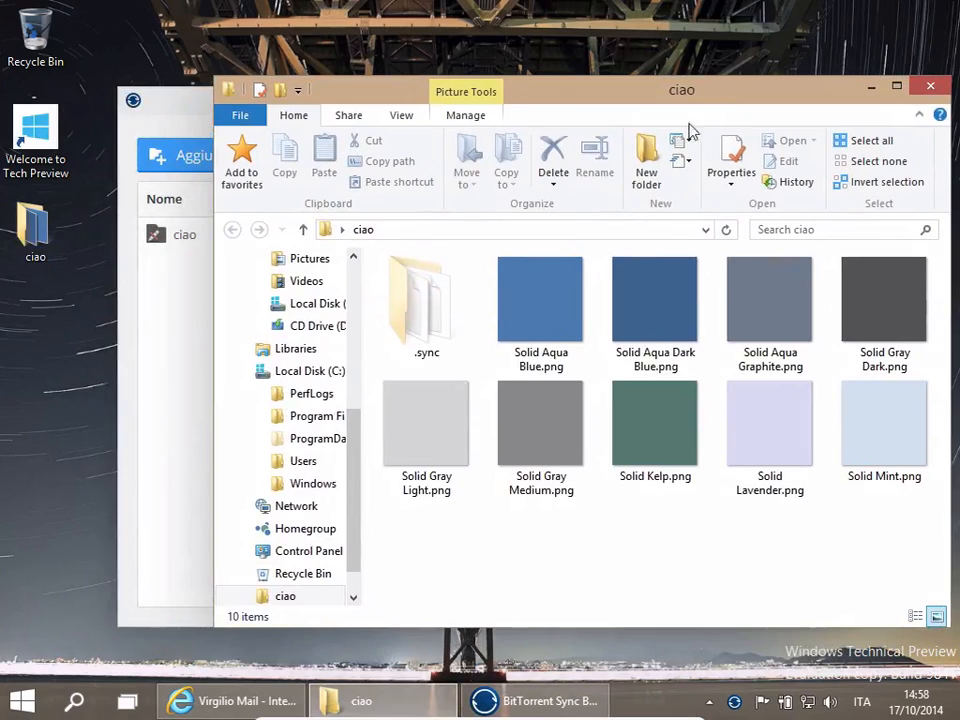
- Delete Solid Kelp.png from the ciao folder
left_click(665, 455)
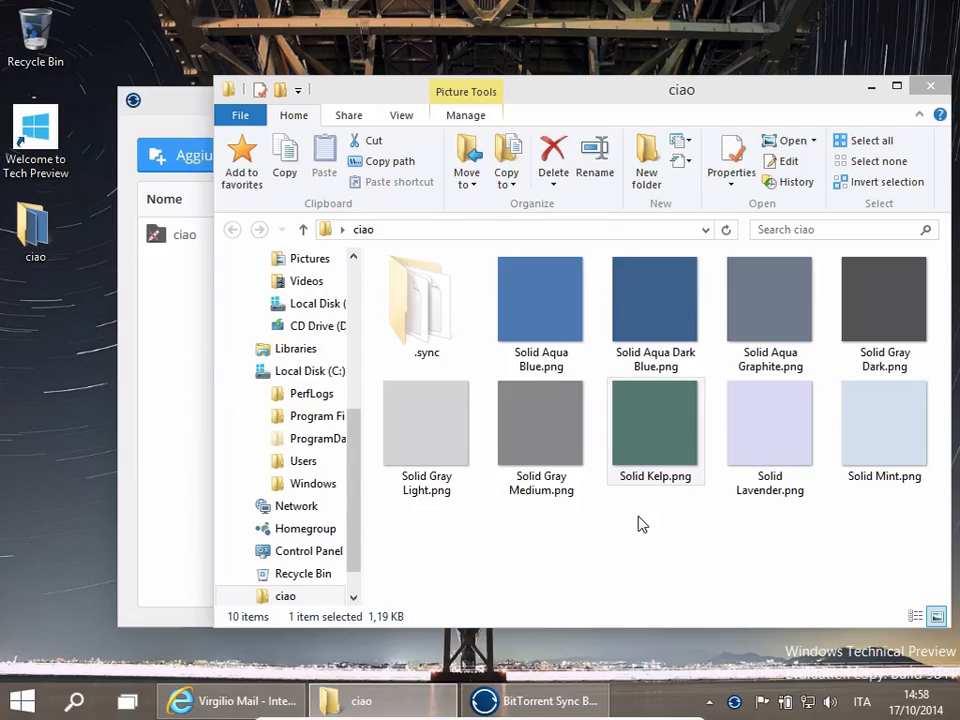
key("Delete")
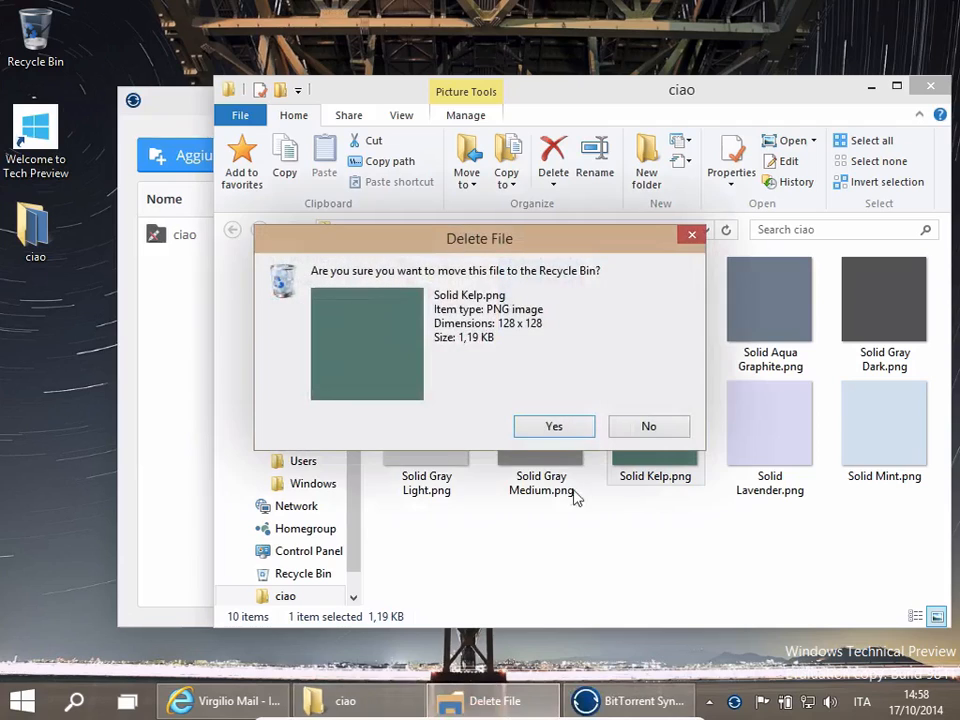
left_click(549, 428)
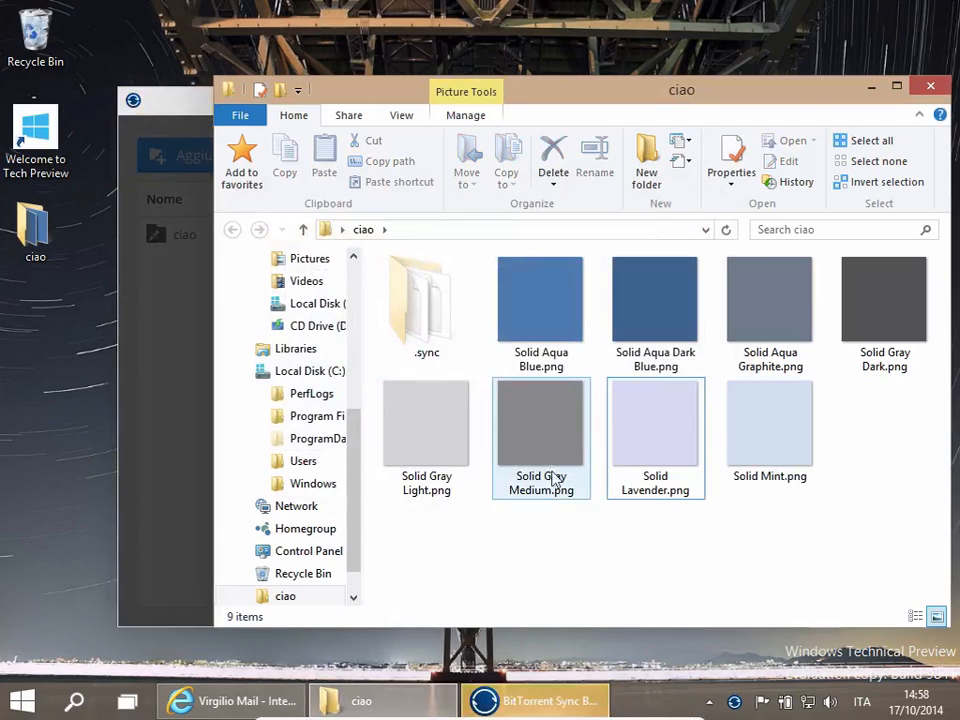
- Switch to Sync and acknowledge the read-only folder changes notice
mouse_move(525, 702)
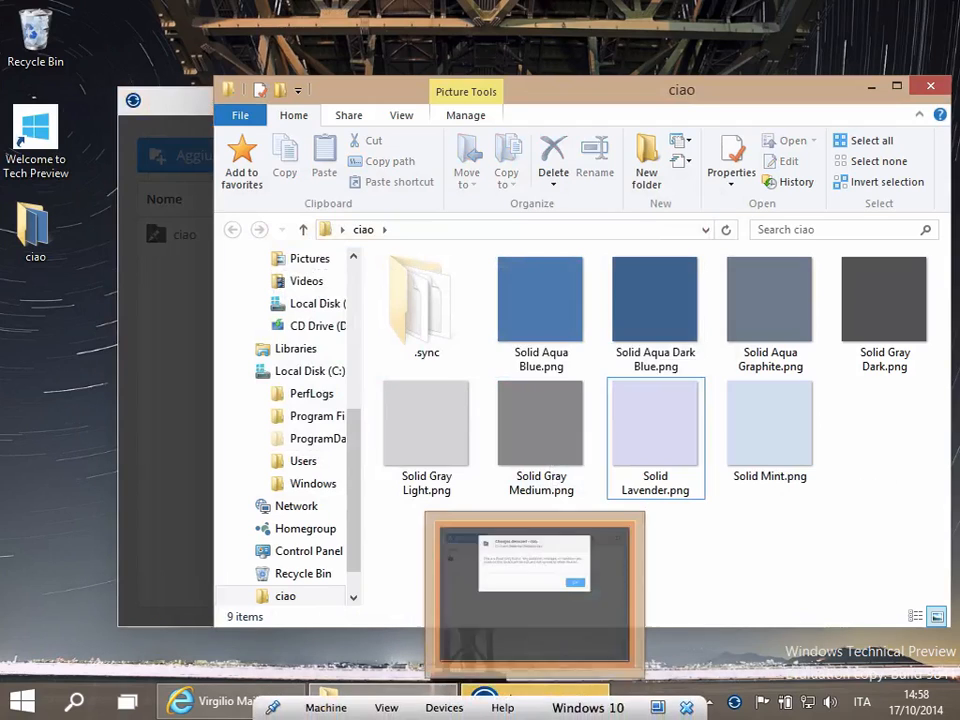
left_click(505, 668)
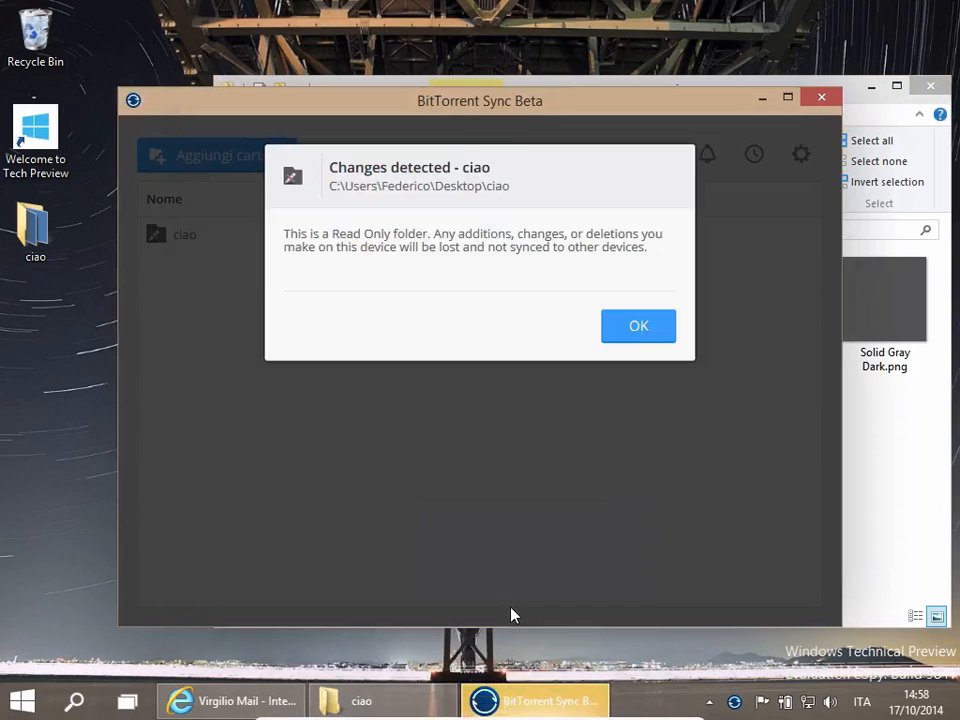
left_click(632, 325)
- Review the sharing permissions for the ciao folder and close the share dialog
left_click(878, 431)
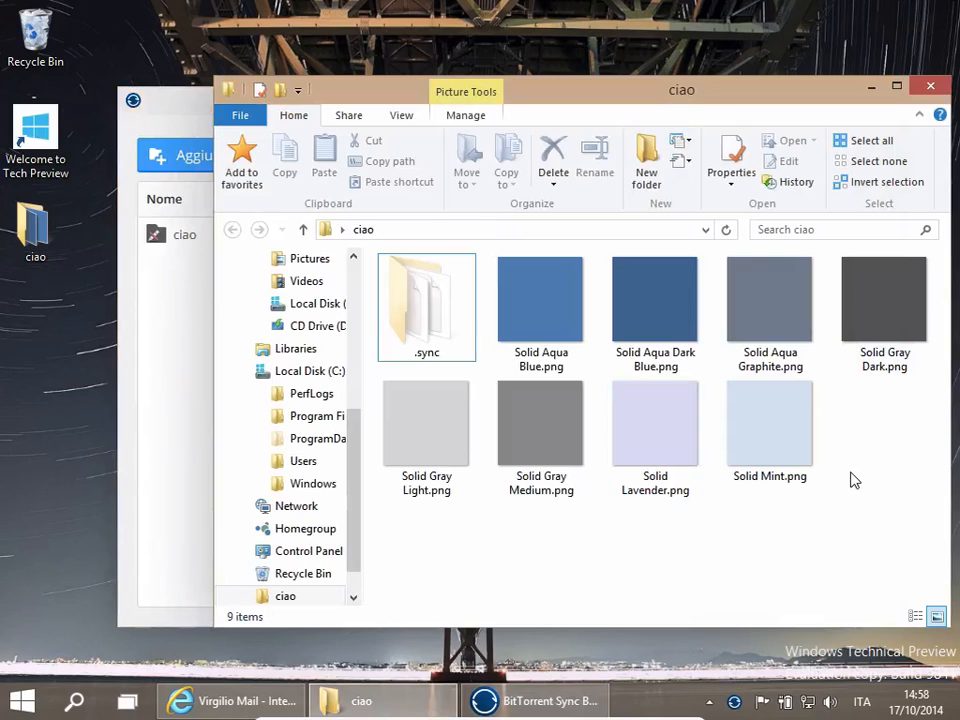
left_click(193, 362)
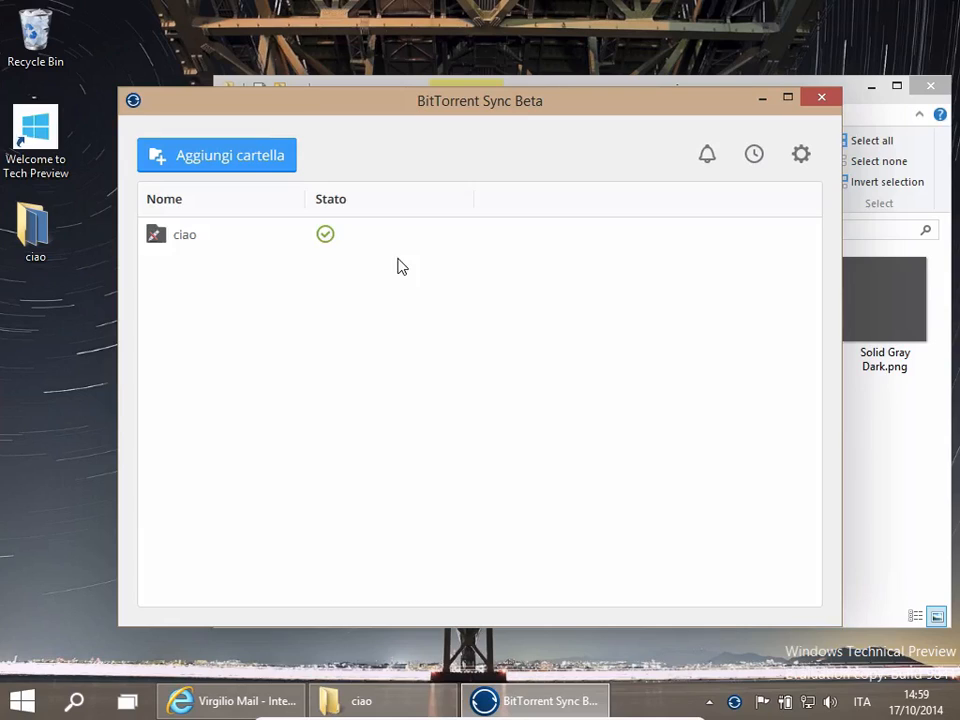
left_click(874, 461)
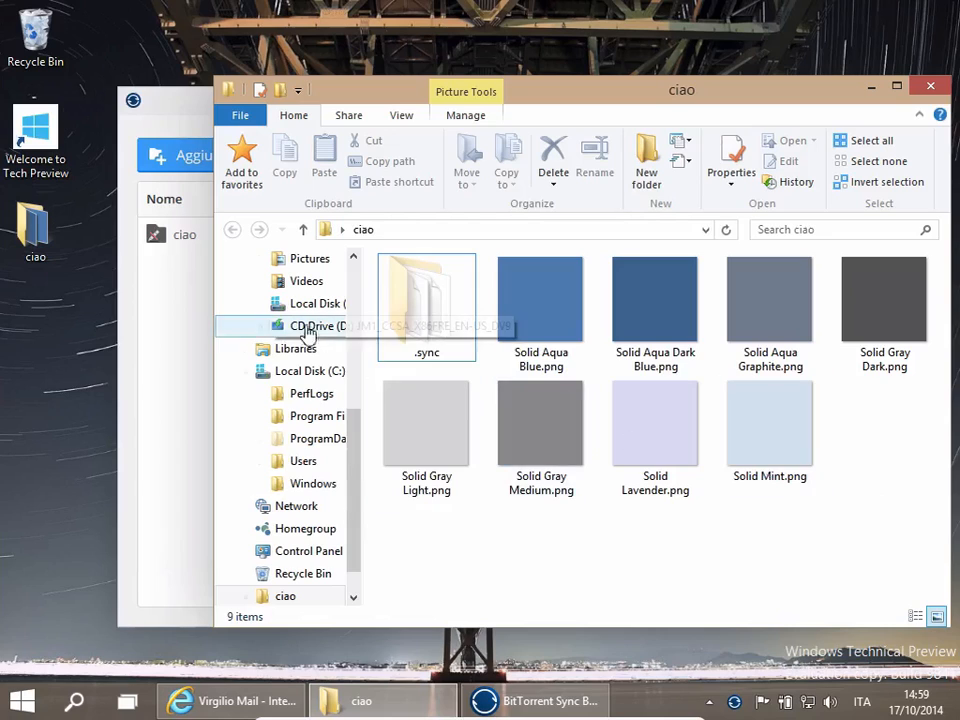
left_click(198, 300)
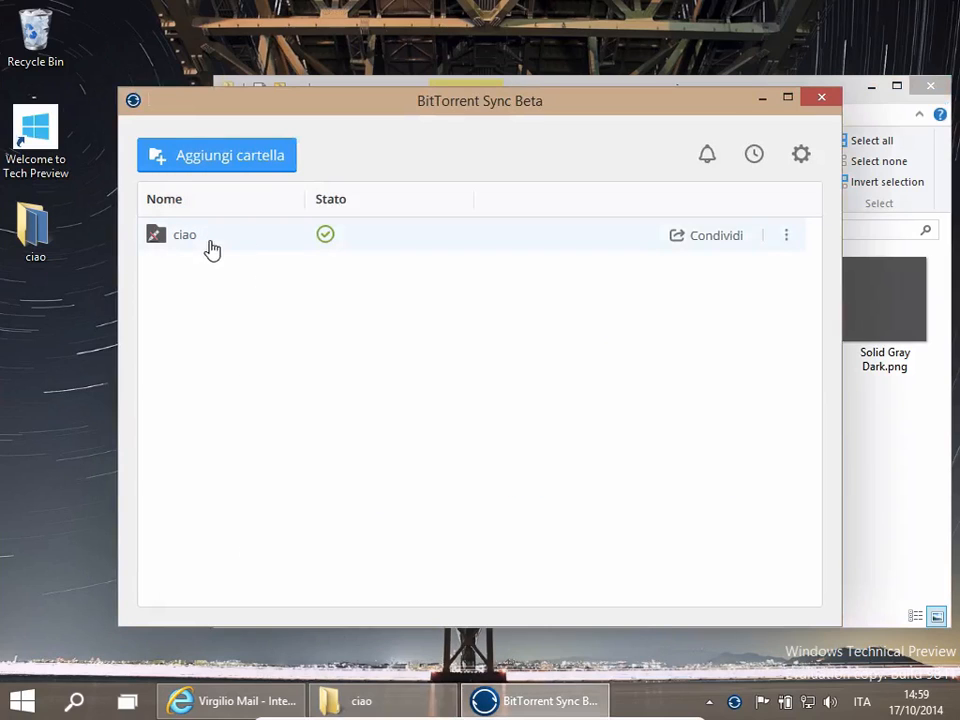
left_click(720, 238)
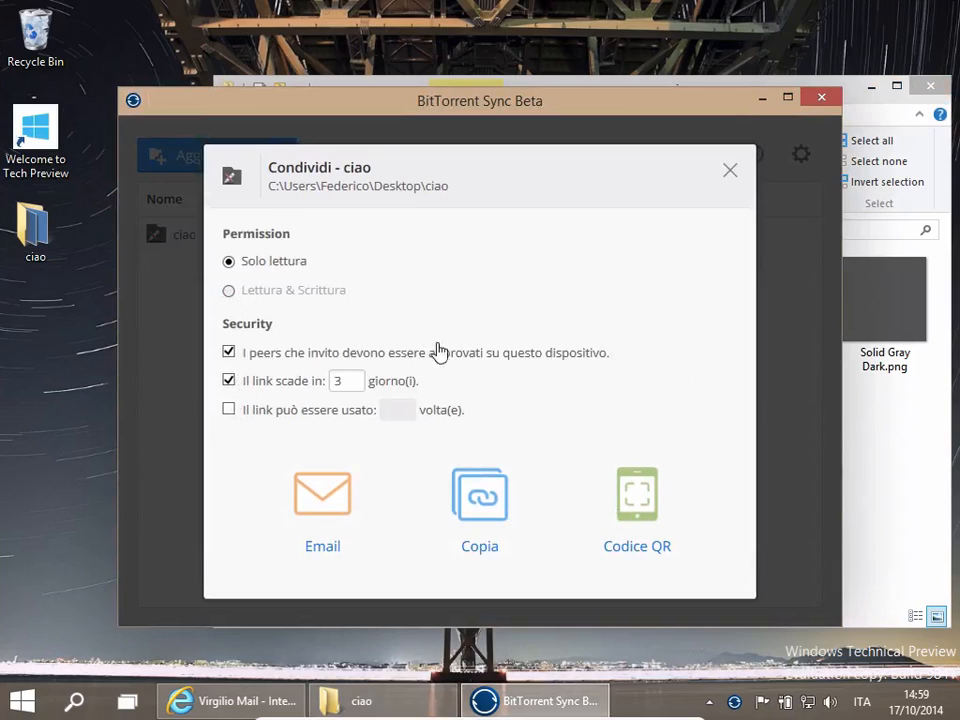
left_click(731, 172)
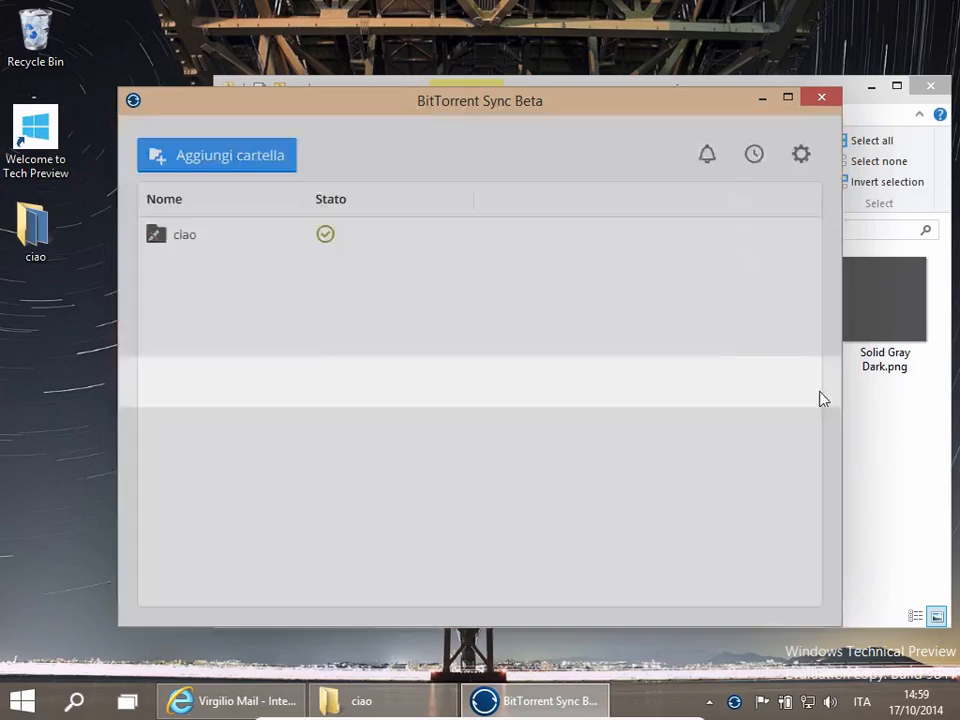
- Exit Sync from the notification area and relaunch it from the Start menu
left_click(896, 432)
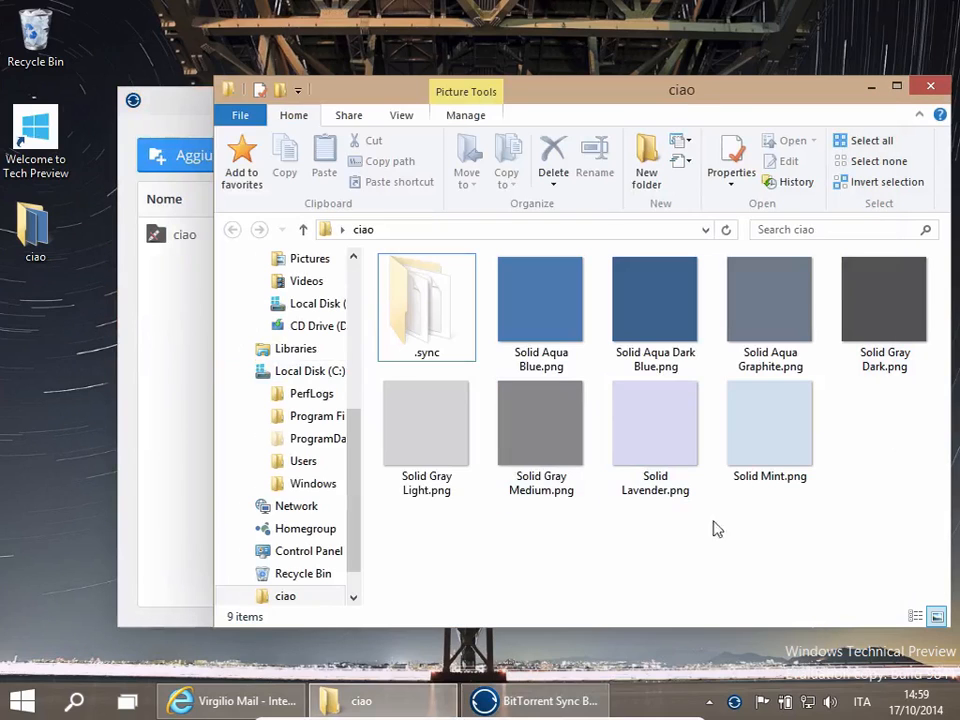
left_click(205, 306)
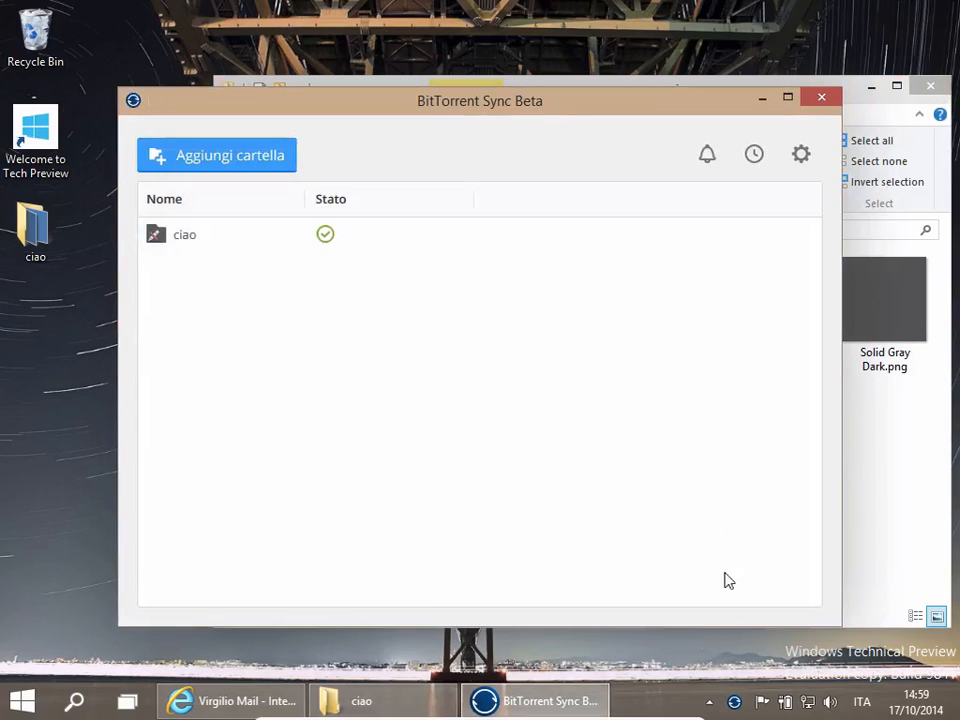
right_click(735, 702)
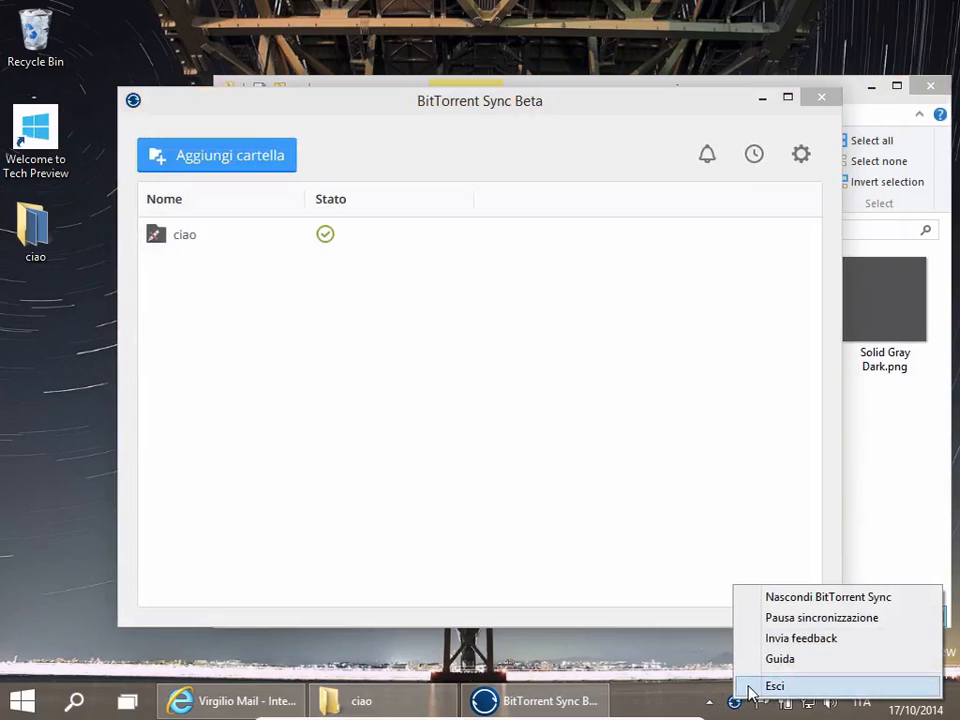
left_click(749, 689)
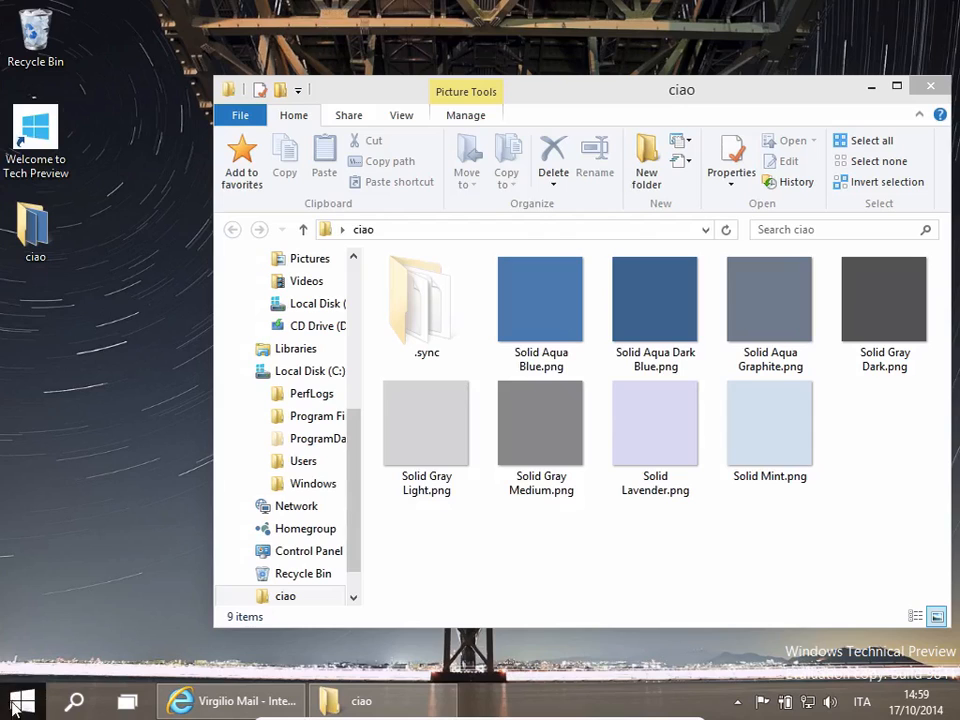
left_click(12, 704)
left_click(60, 569)
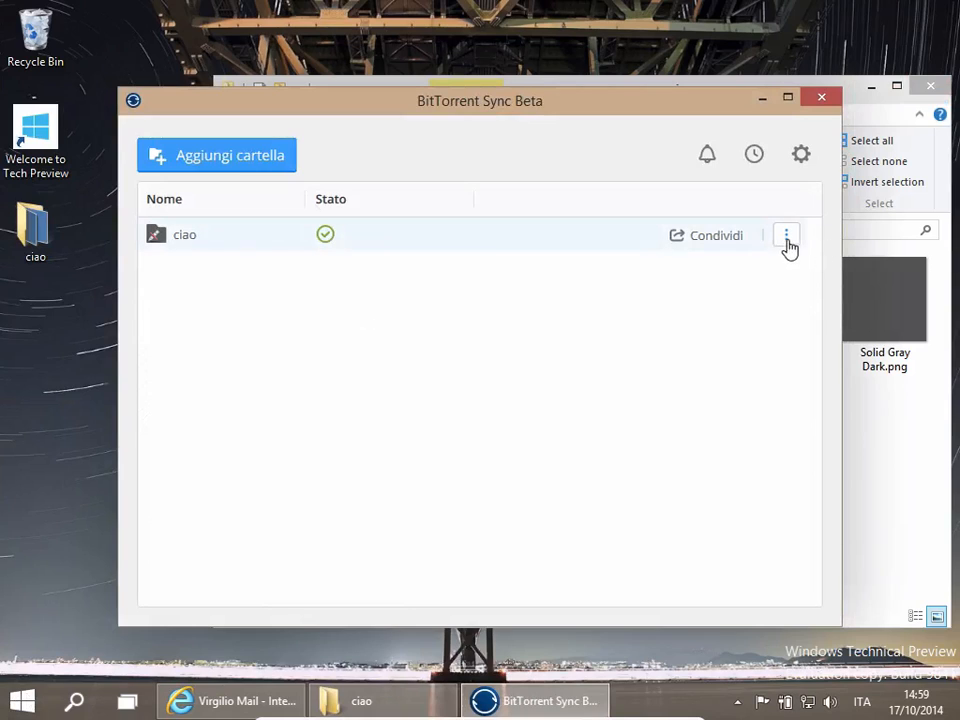
- Open the ciao folder's archive and close it
left_click(786, 238)
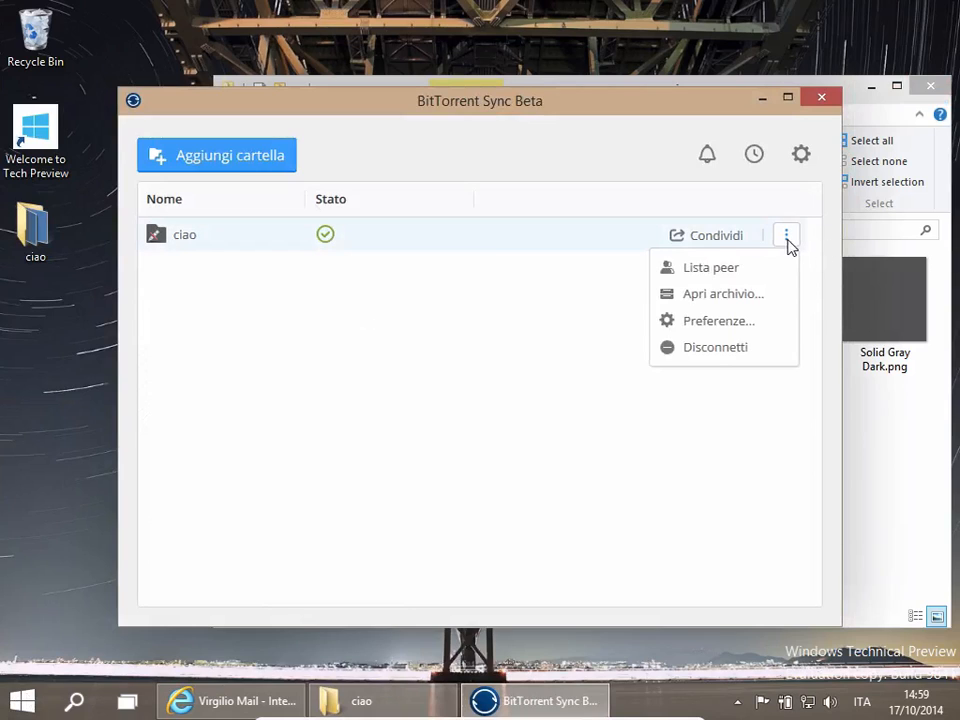
left_click(762, 299)
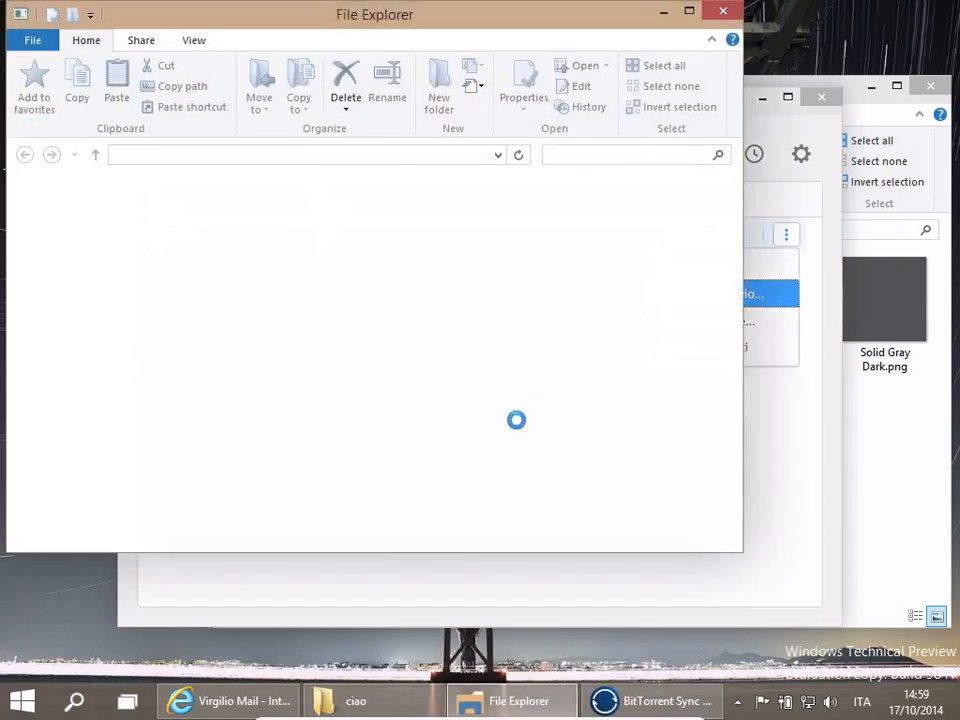
left_click(722, 11)
- Disconnect the ciao folder from Sync, confirm the removal, and close the ciao Explorer window
left_click(874, 461)
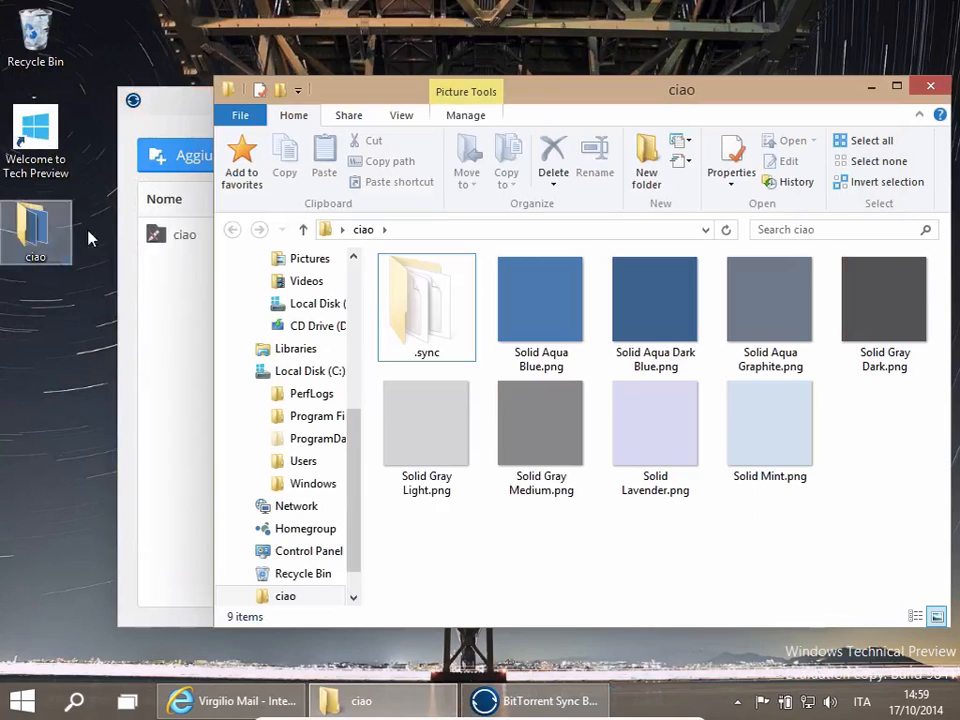
left_click(163, 240)
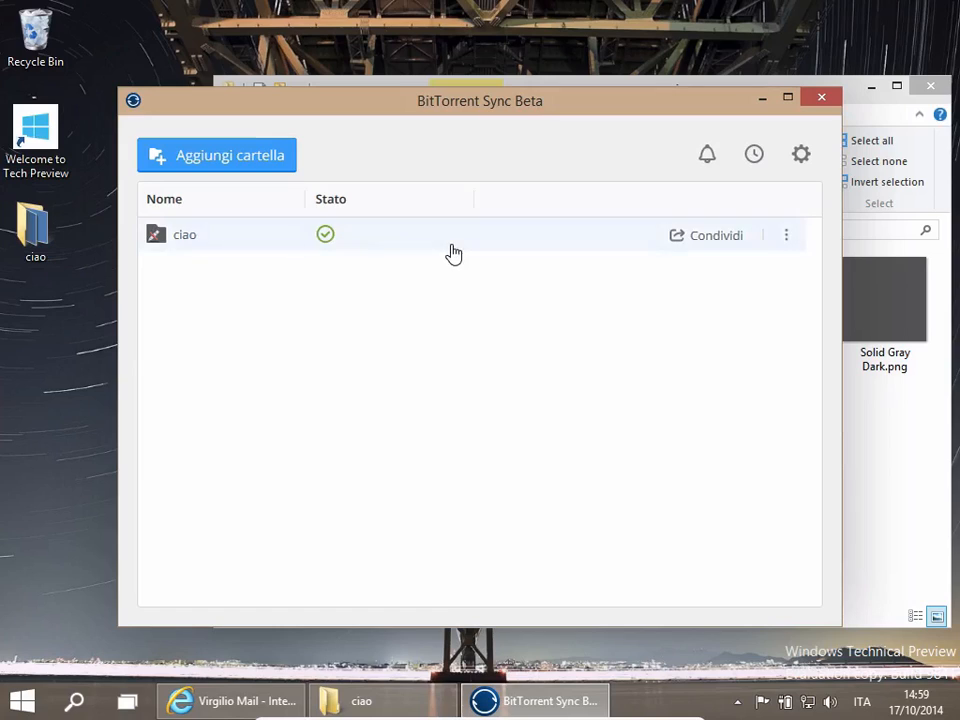
mouse_move(776, 244)
left_click(787, 241)
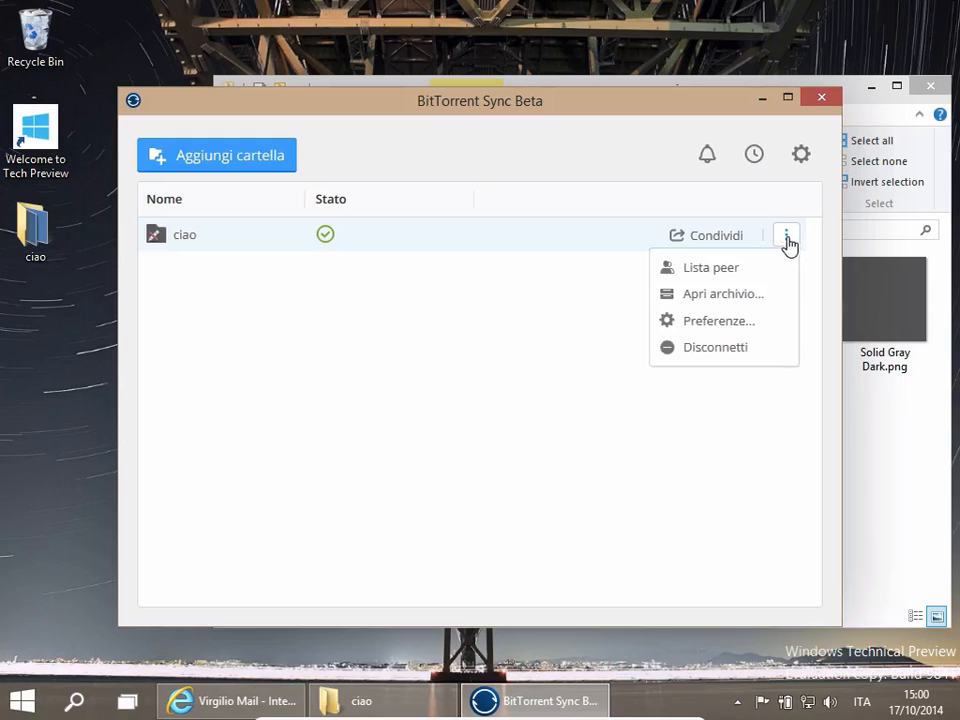
left_click(739, 359)
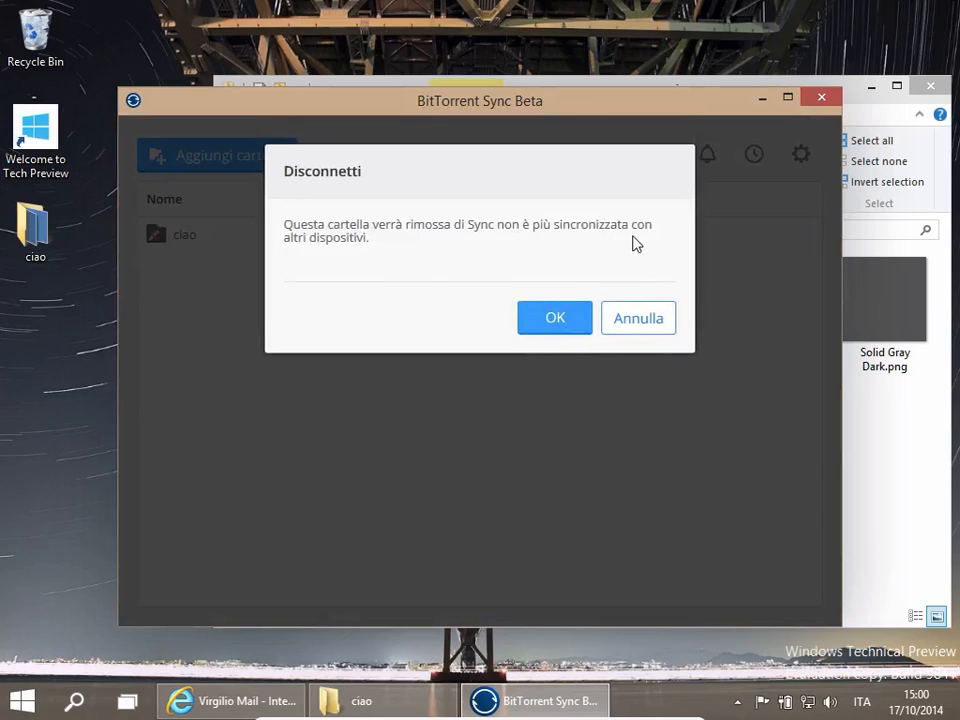
left_click(555, 328)
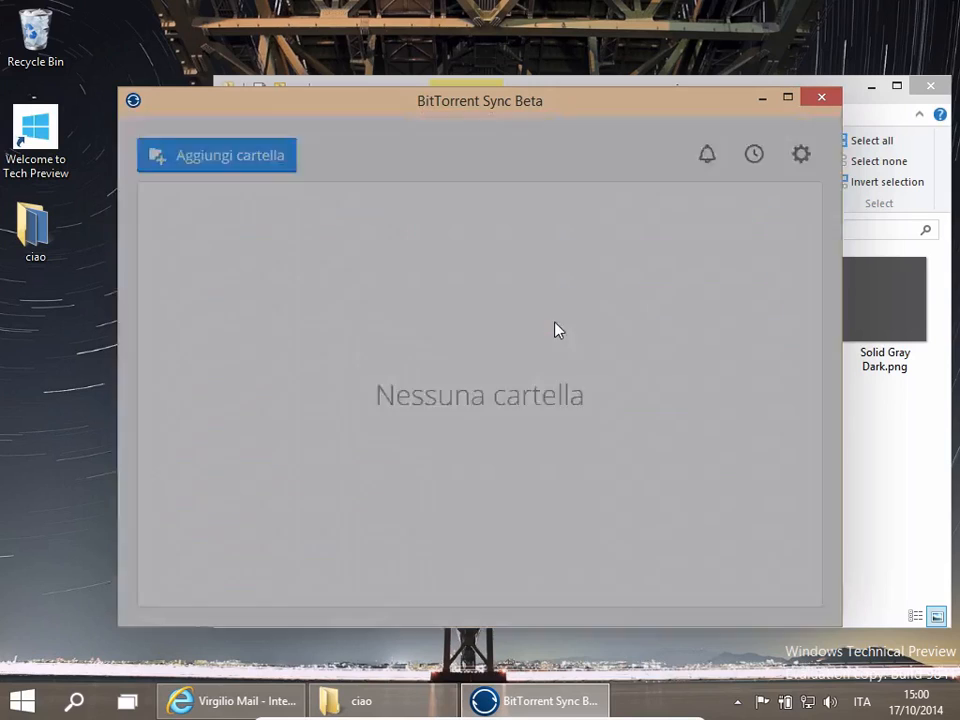
left_click(868, 450)
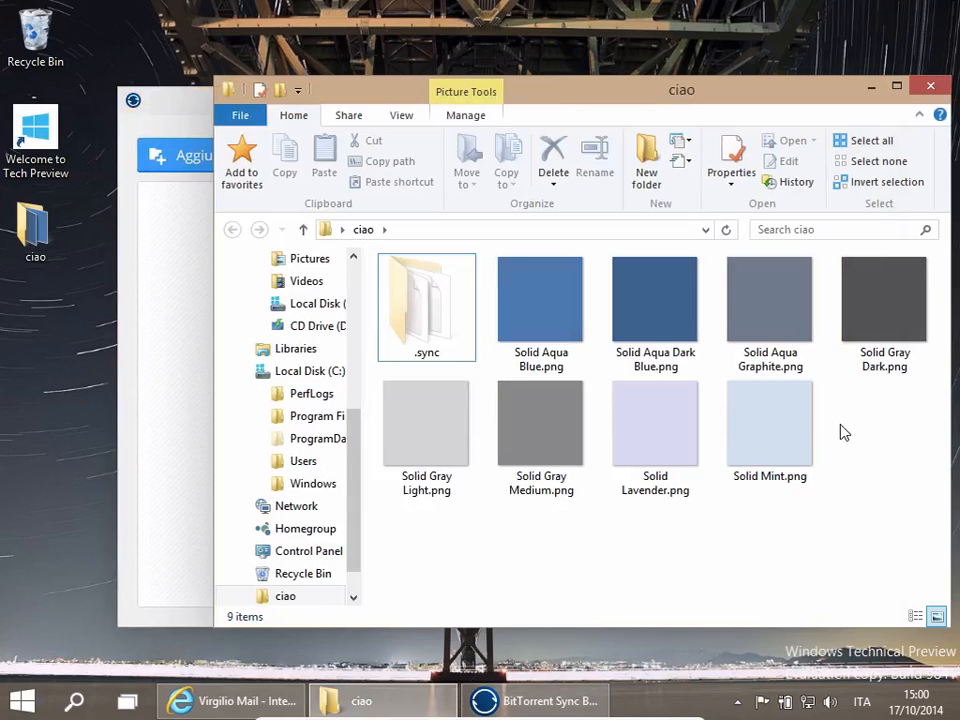
left_click(930, 89)
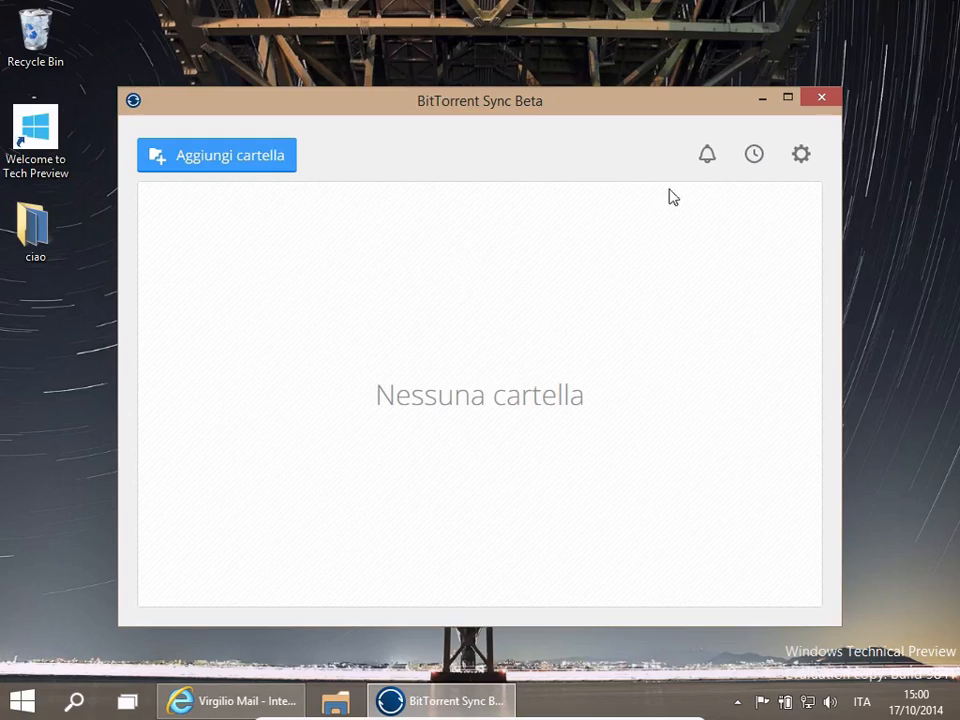
- Open the enter-a-key dialog, paste the folder's Sync key, and continue
left_click(803, 152)
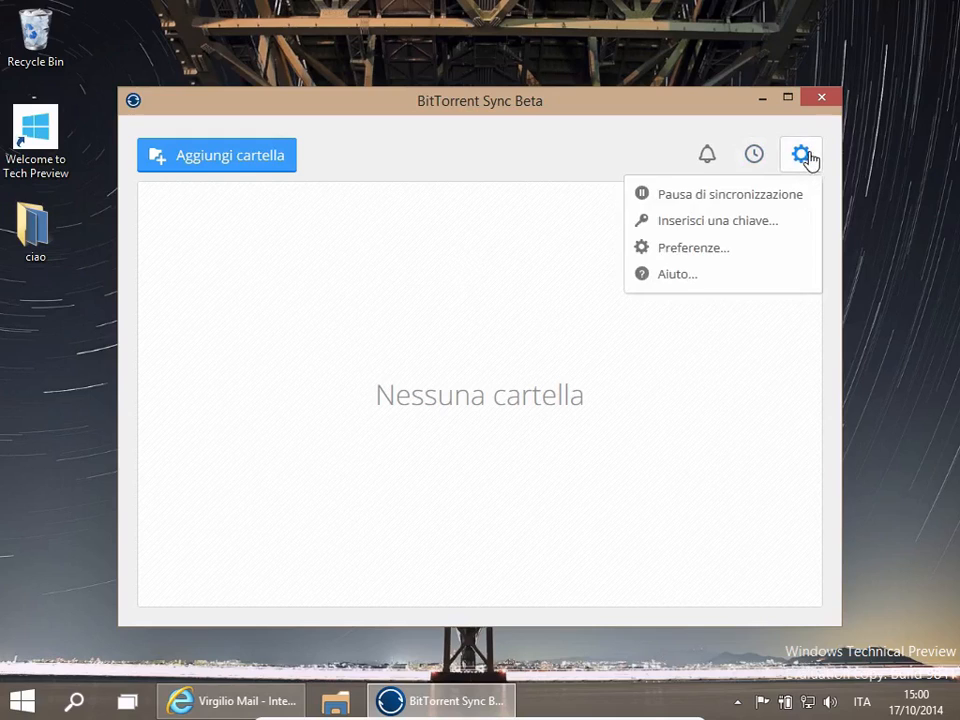
left_click(745, 229)
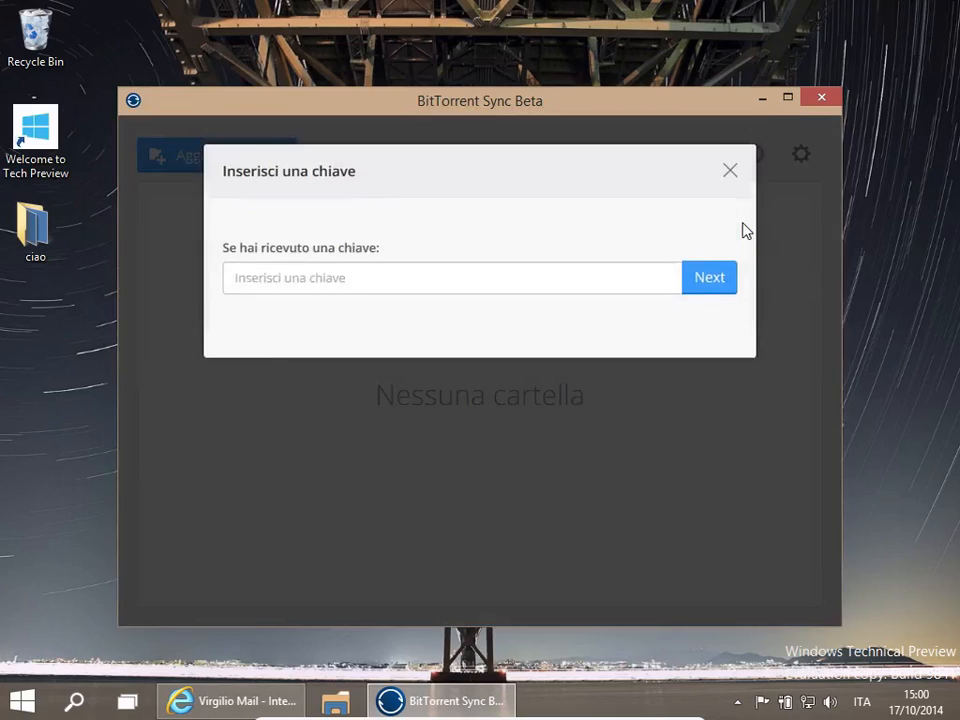
right_click(326, 277)
left_click(360, 362)
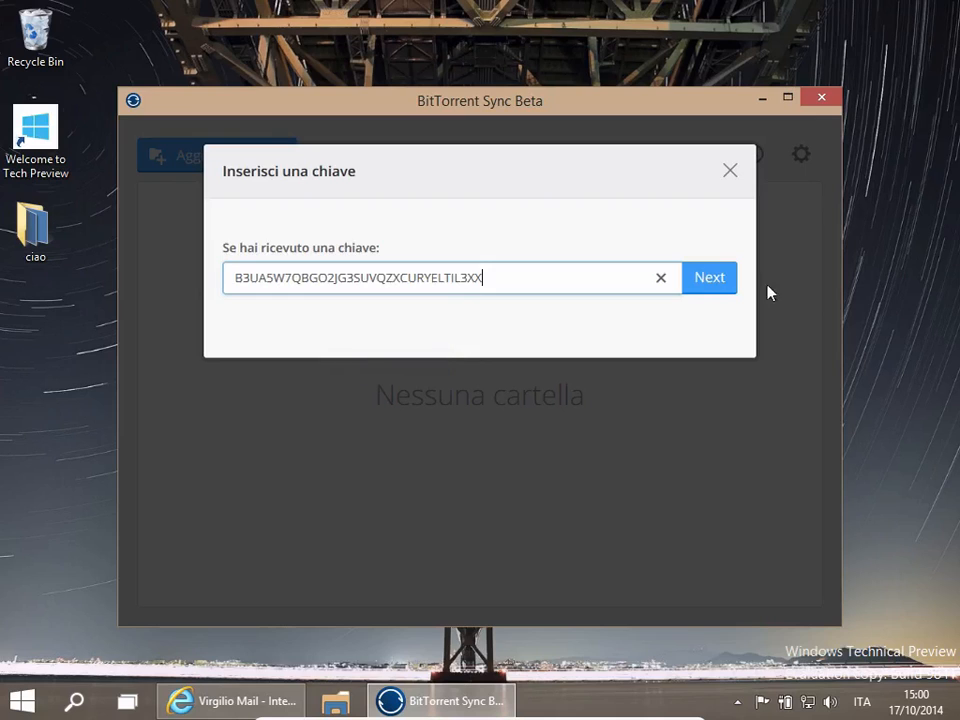
left_click(701, 279)
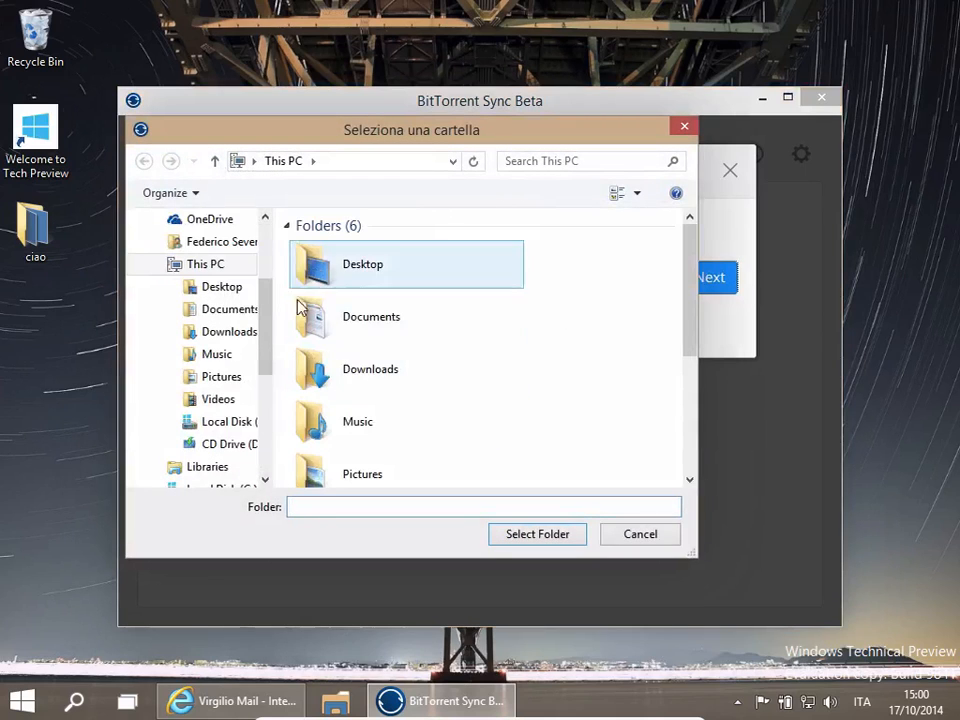
- Create a new Desktop folder named ciao2 and select it as the sync destination
double_click(334, 282)
left_click(256, 193)
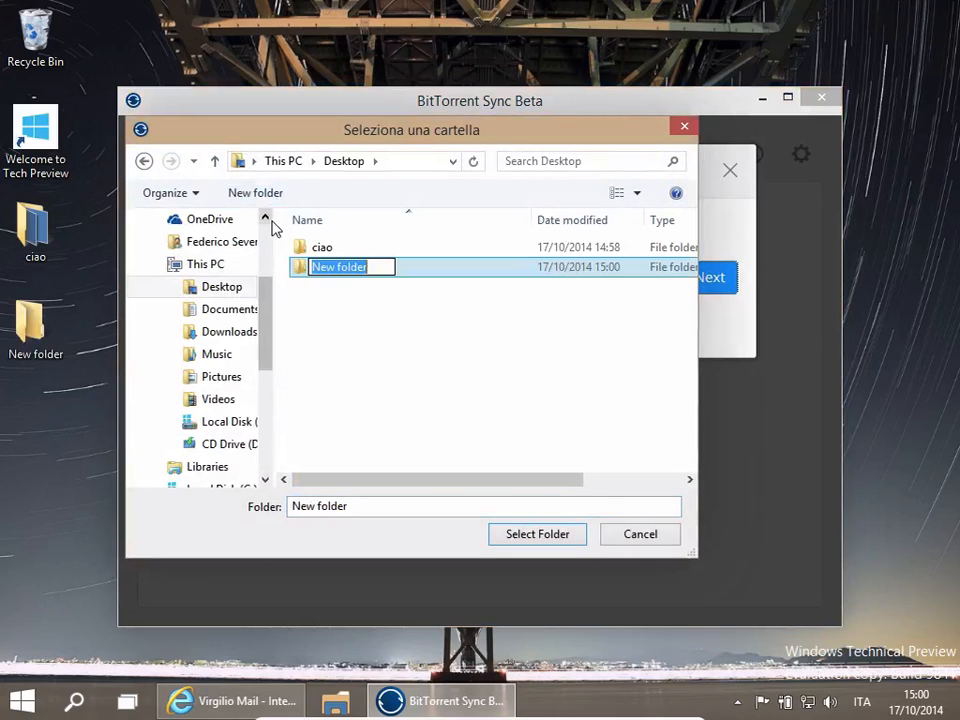
type("ciao2")
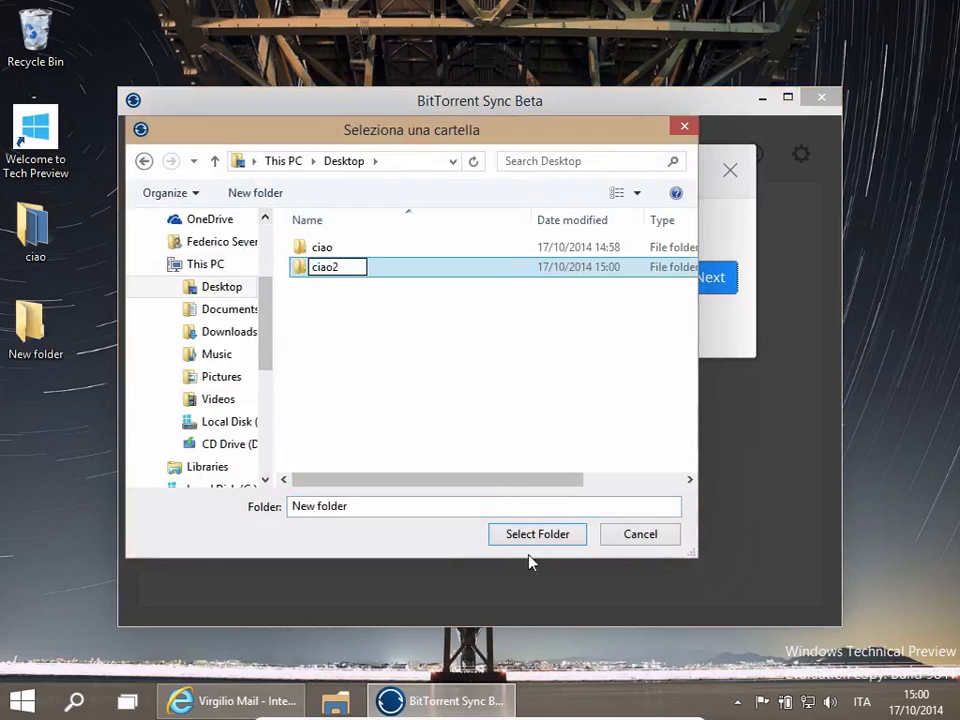
key("Return")
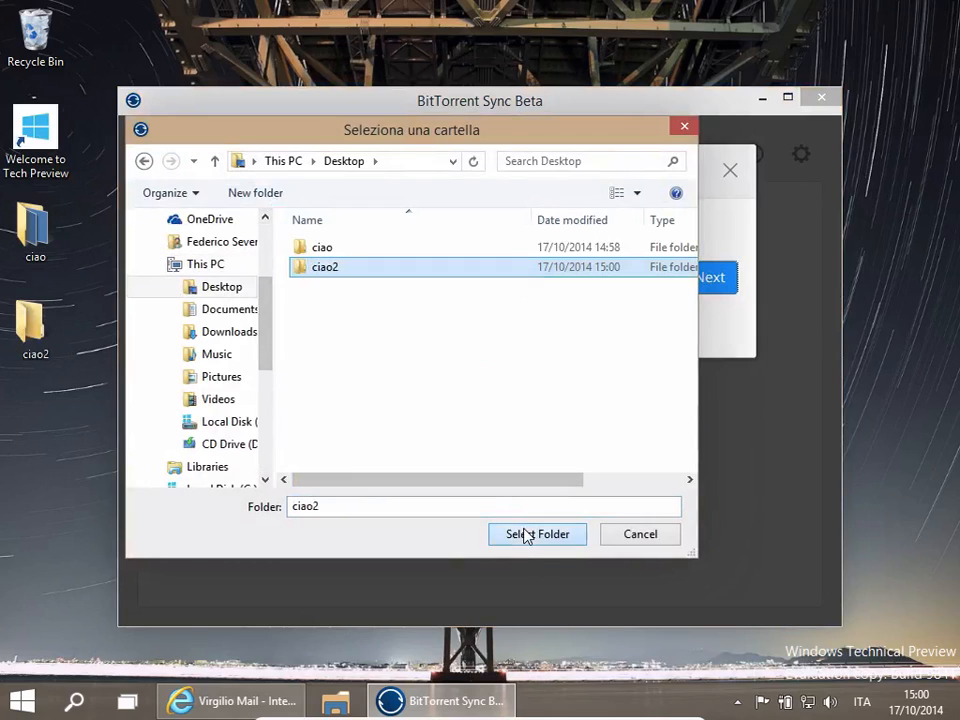
double_click(316, 269)
left_click(532, 540)
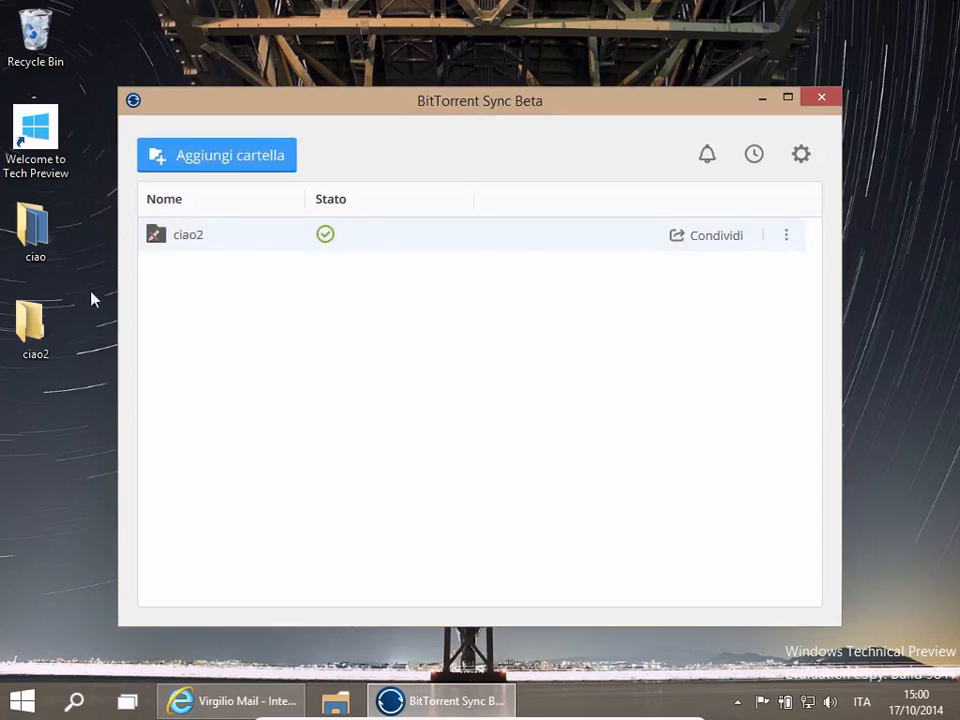
- Open the ciao2 desktop folder to inspect the synced images, then close it
double_click(24, 335)
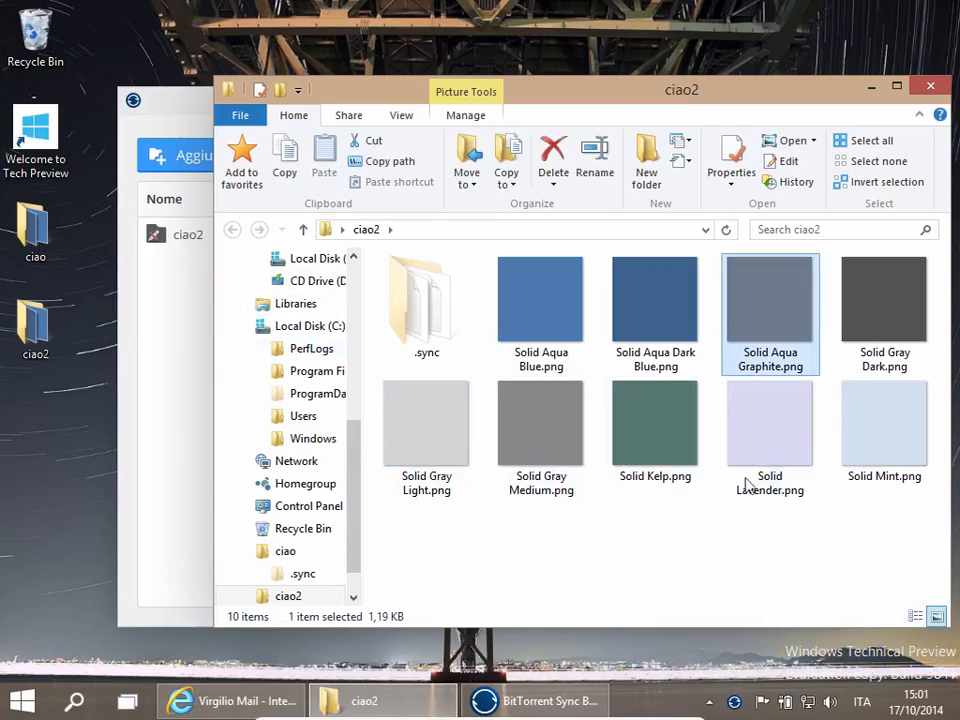
left_click(751, 539)
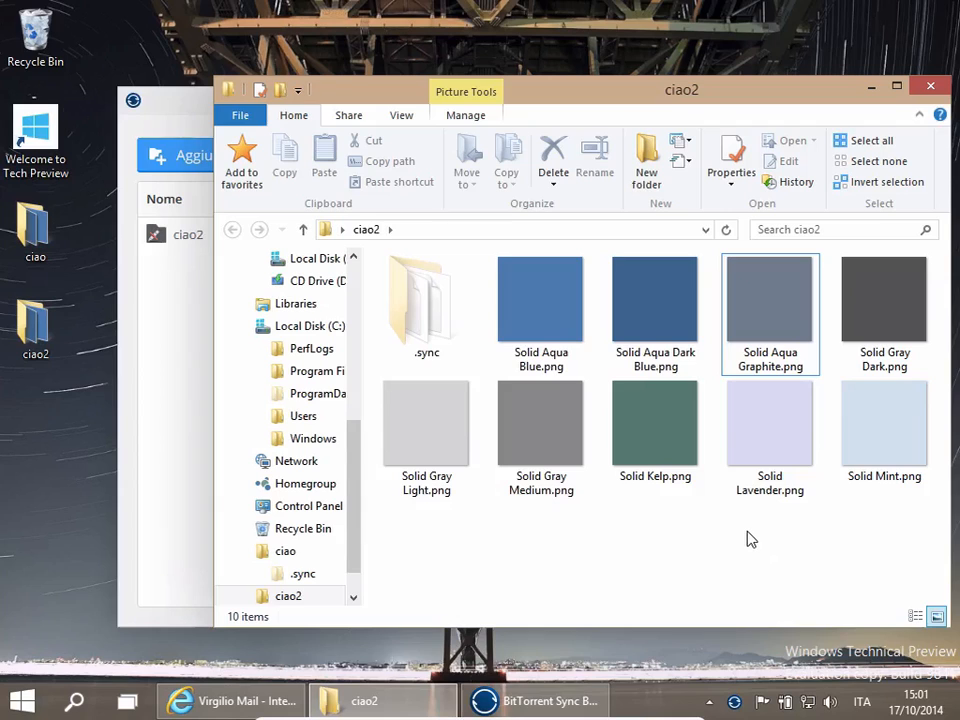
left_click(932, 90)
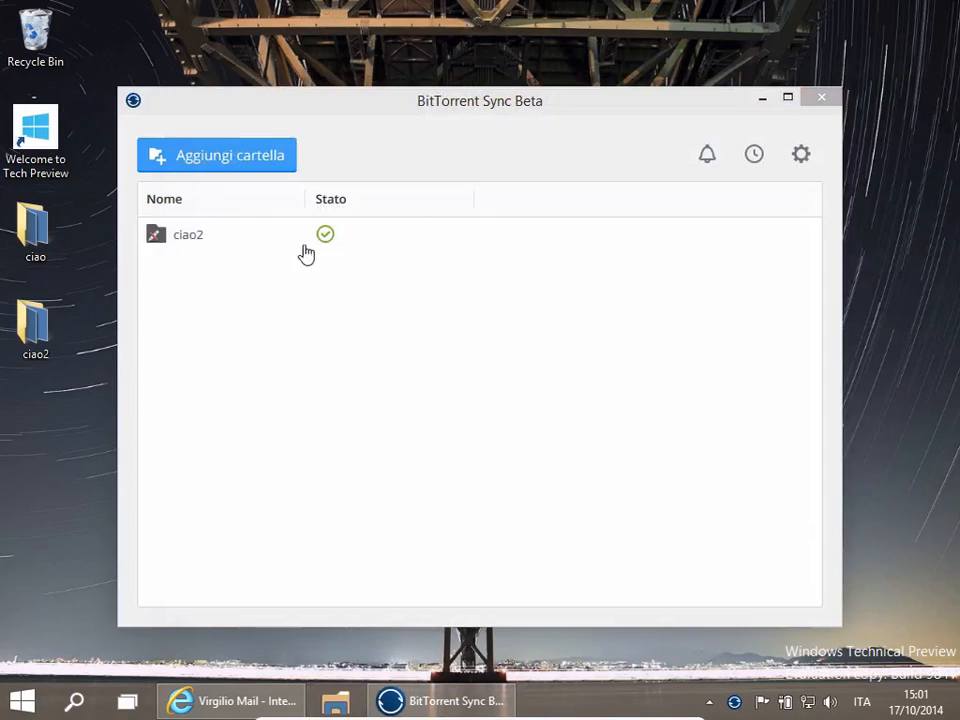
- Disconnect the ciao2 folder from Sync, confirm, and close the Sync window
left_click(788, 237)
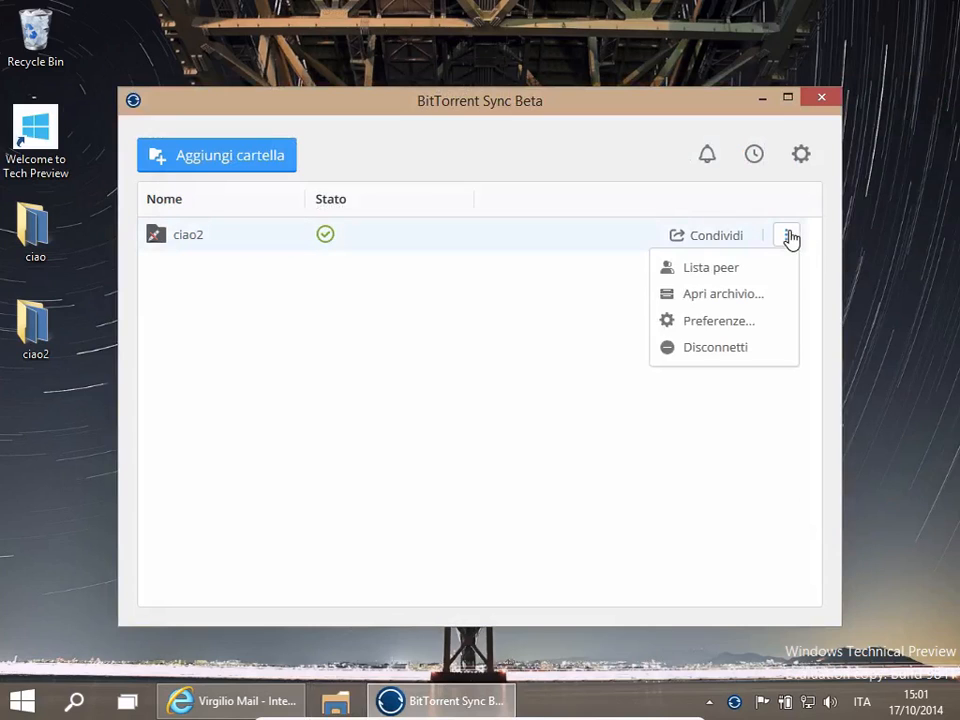
left_click(708, 358)
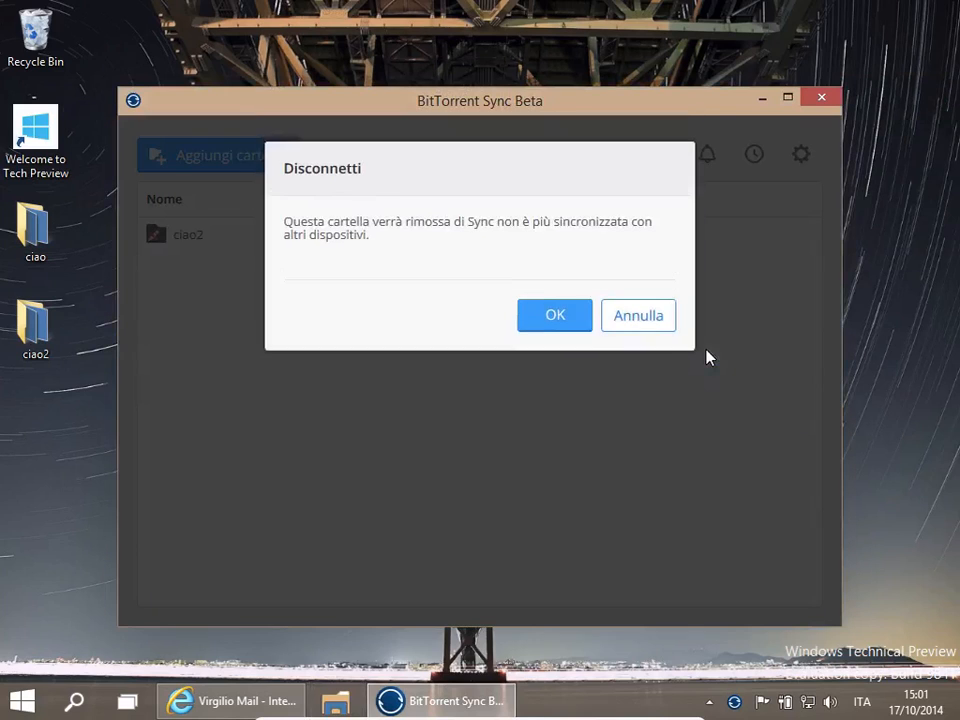
left_click(552, 318)
left_click(819, 99)
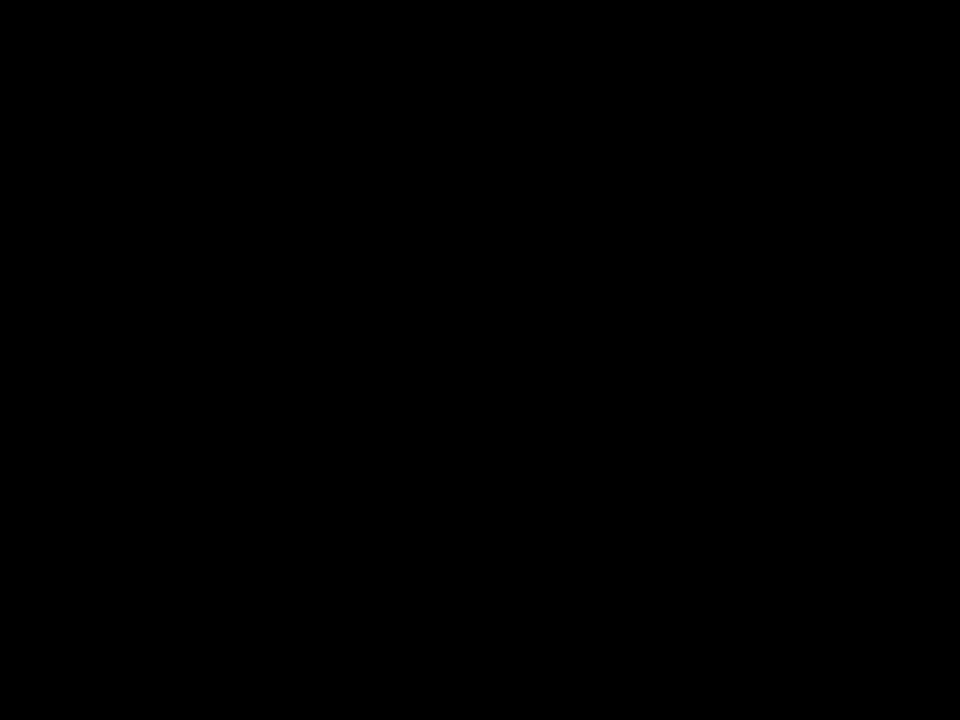